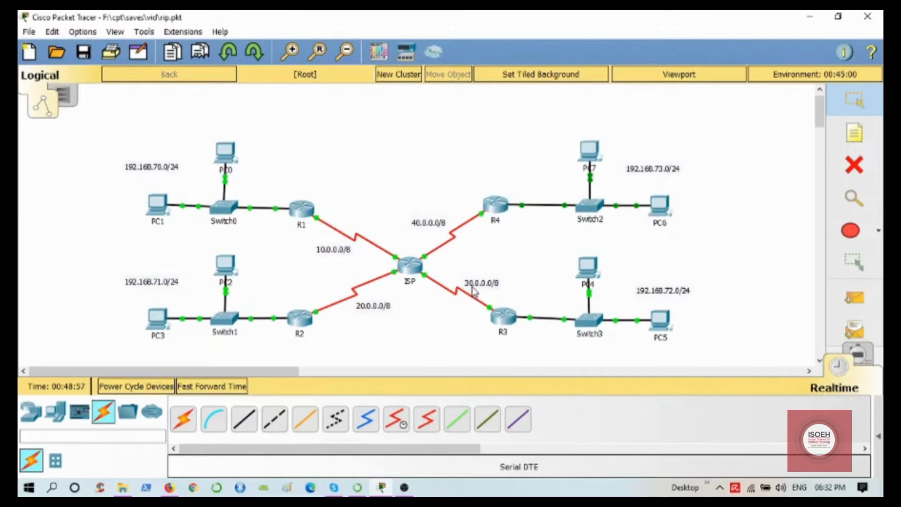
# Step: Enlarge the topology view, open router R1's command line in a maximized window and start its console session
pyautogui.moveTo(473, 286)
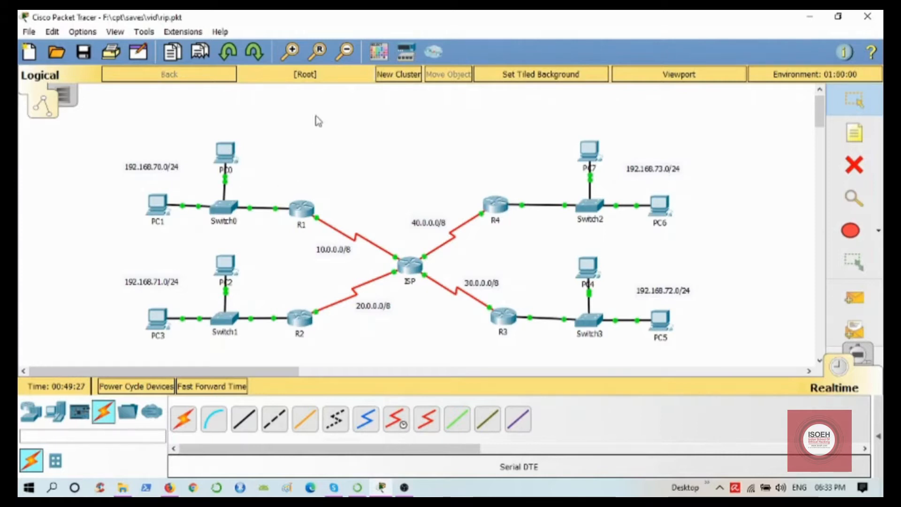
pyautogui.click(291, 51)
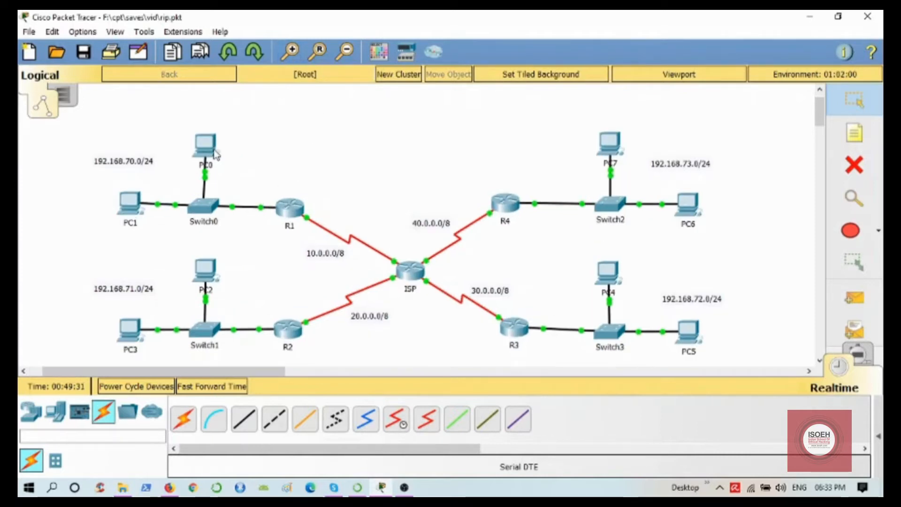
pyautogui.moveTo(207, 149)
pyautogui.click(291, 211)
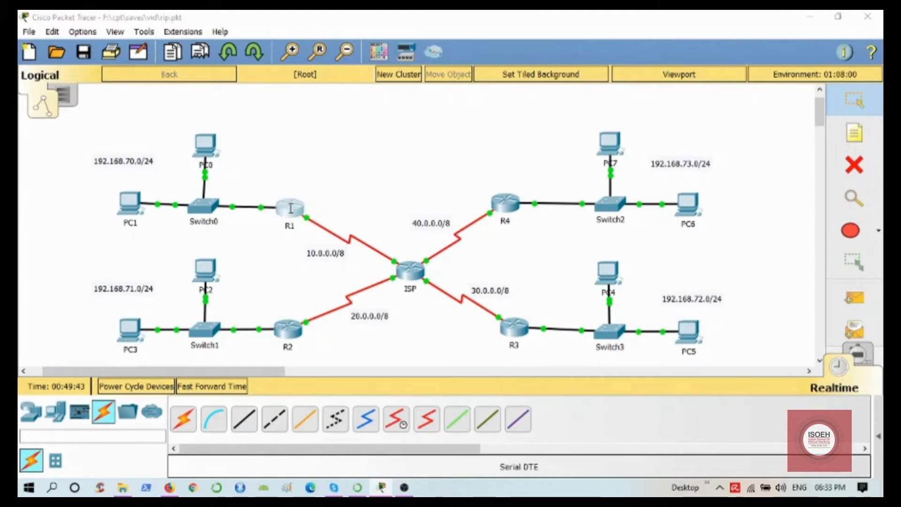
pyautogui.click(597, 72)
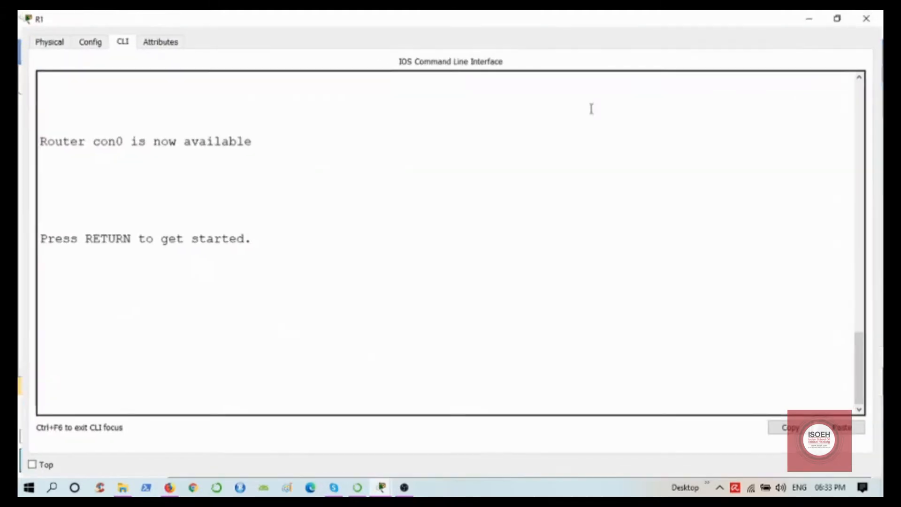
pyautogui.press('Return')
pyautogui.press('Return')
pyautogui.press('Return')
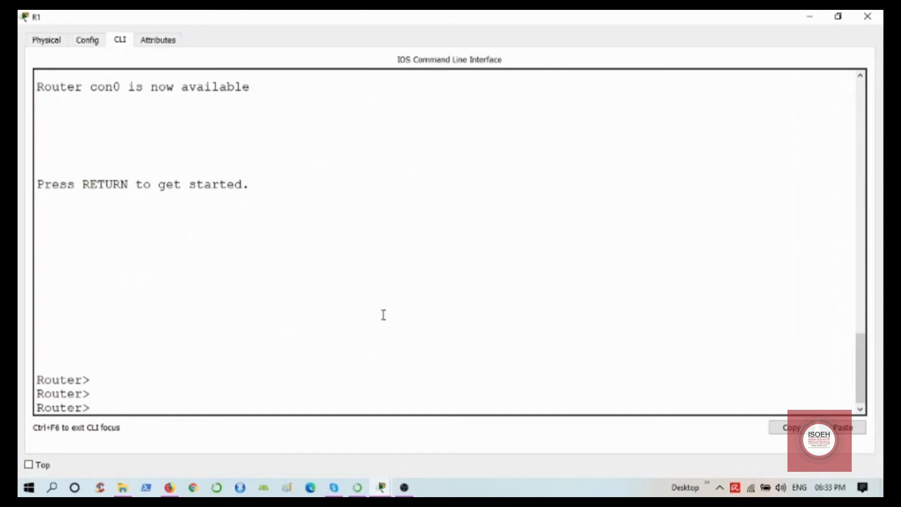
# Step: Enter privileged mode on R1 and go into global configuration mode with configure terminal
pyautogui.write('en')
pyautogui.press('Return')
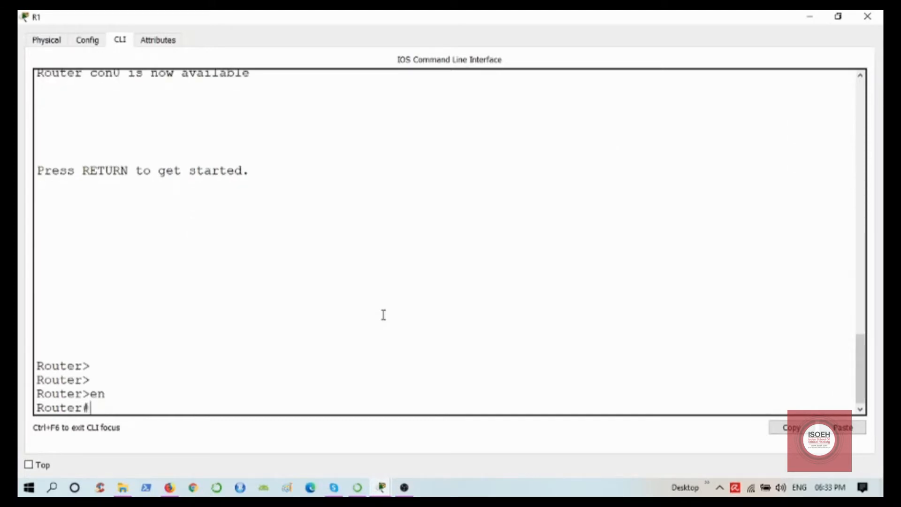
pyautogui.write('conf')
pyautogui.press('Tab')
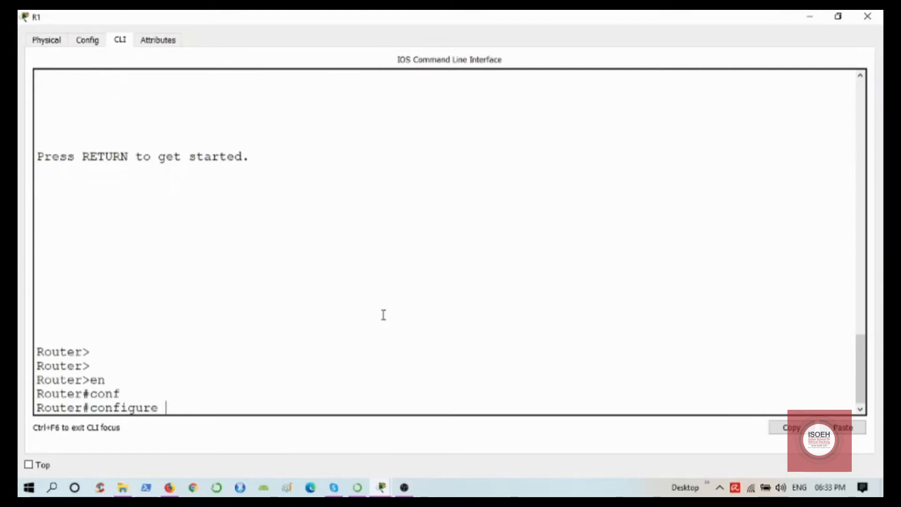
pyautogui.write('t')
pyautogui.press('Tab')
pyautogui.press('Return')
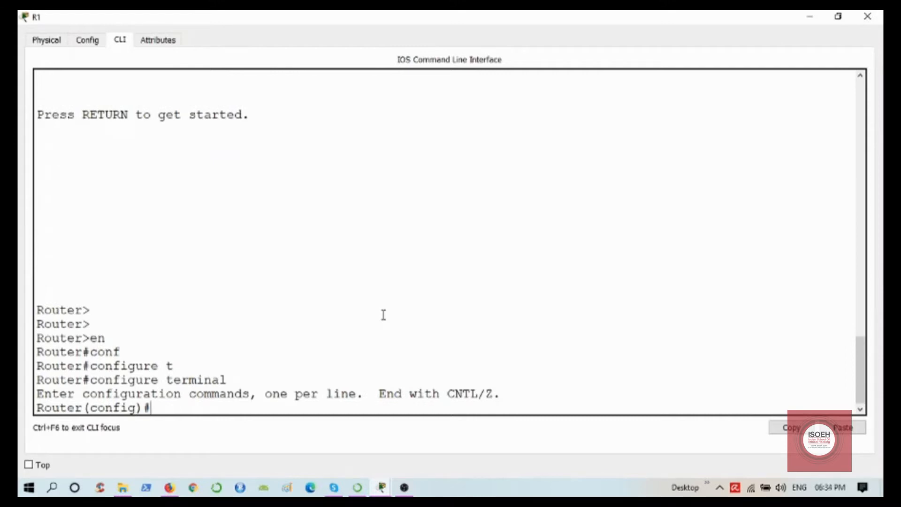
# Step: Start RIP configuration on R1 with the router rip command
pyautogui.write('rou')
pyautogui.press('Tab')
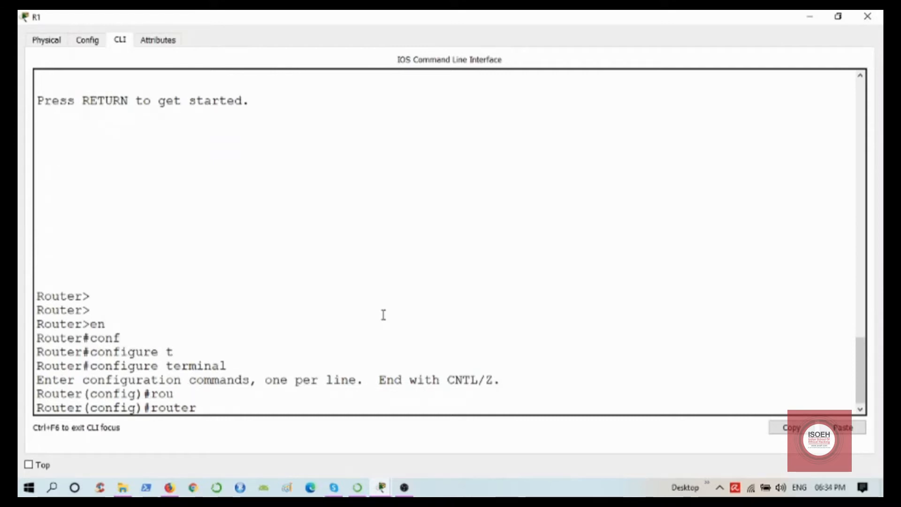
pyautogui.write('ri')
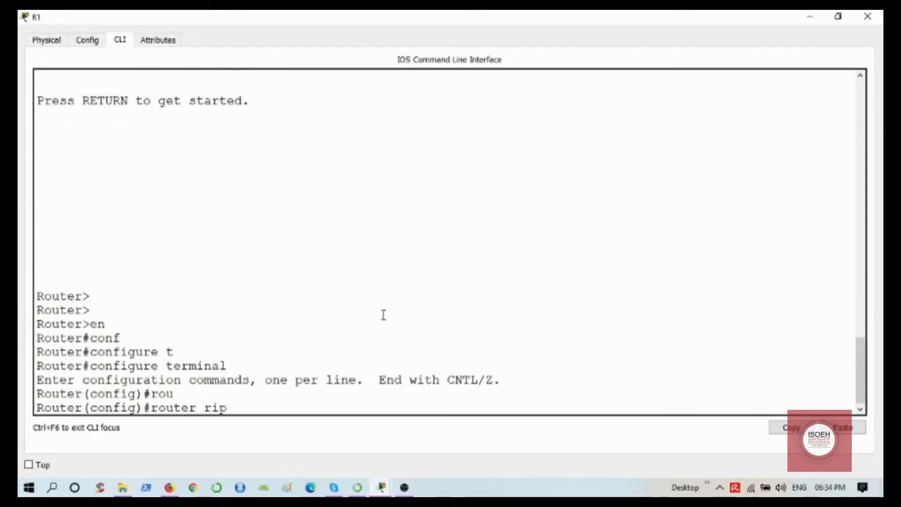
pyautogui.write('p')
pyautogui.press('Return')
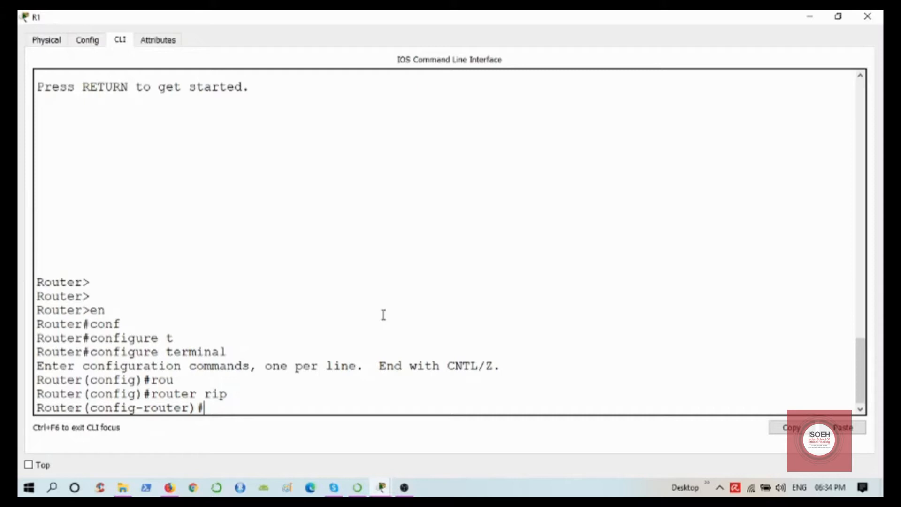
# Step: Check R1's directly connected networks in the topology and add network 192.168.70.0 to its RIP configuration
pyautogui.click(810, 17)
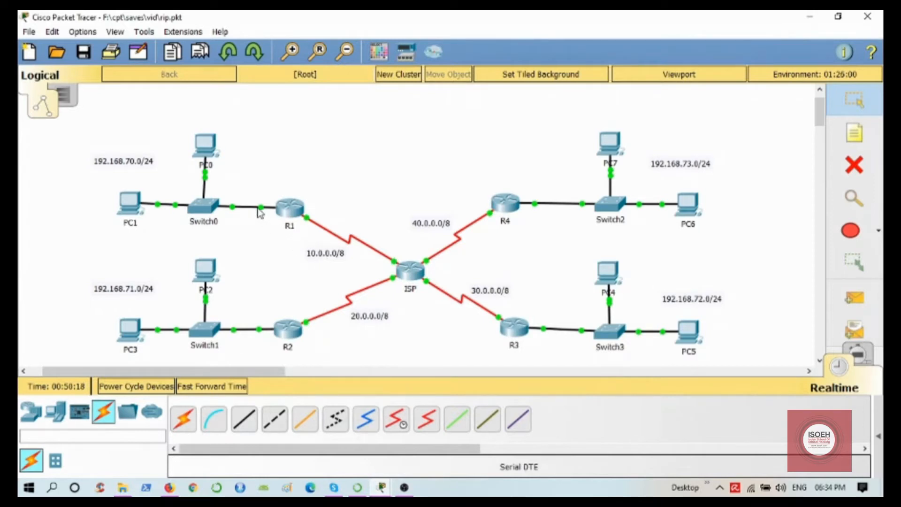
pyautogui.moveTo(120, 162); pyautogui.dragTo(131, 168)
pyautogui.click(319, 257)
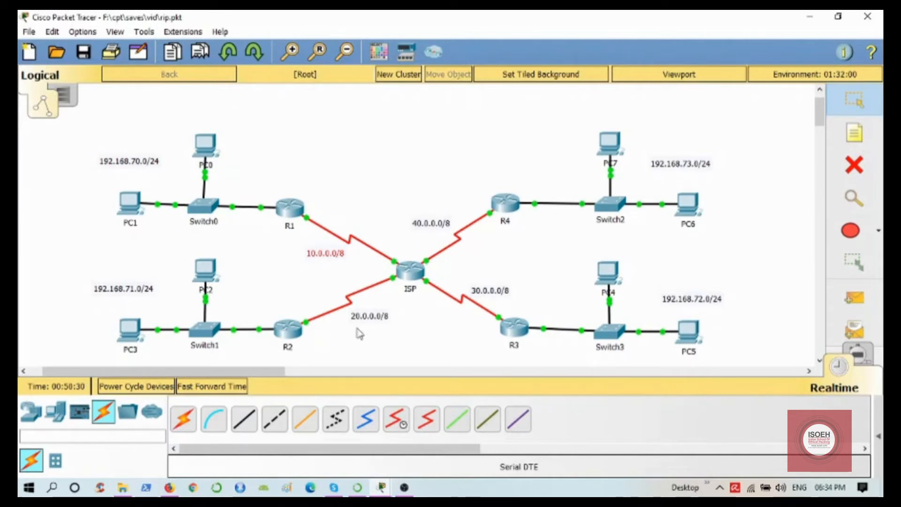
pyautogui.moveTo(382, 488)
pyautogui.click(443, 427)
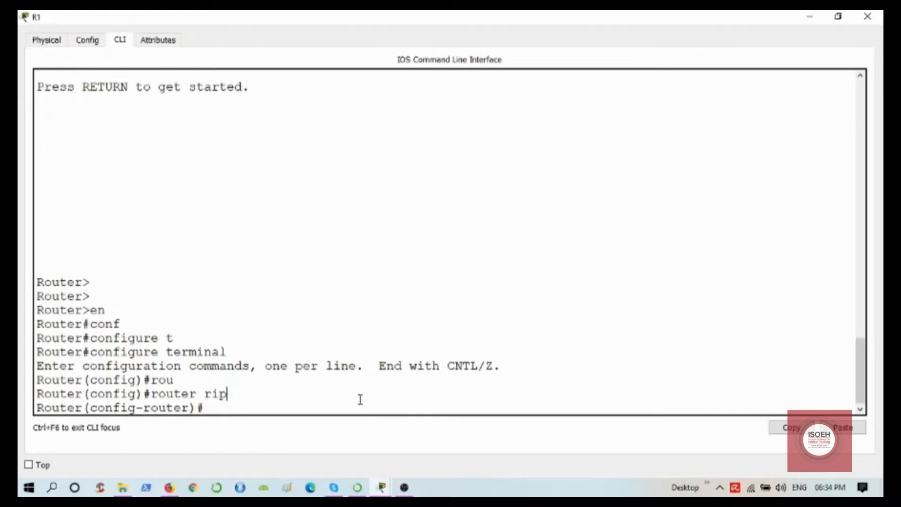
pyautogui.write('net')
pyautogui.press('Tab')
pyautogui.write('192.1')
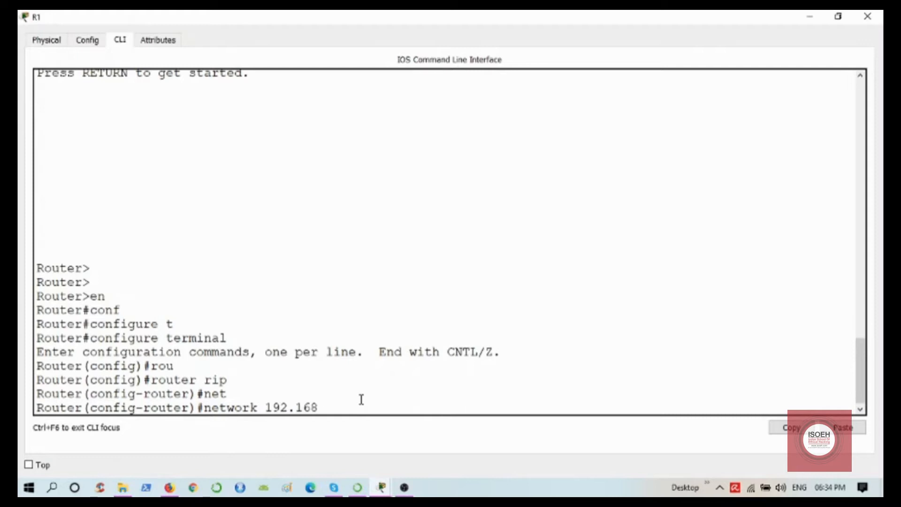
pyautogui.write('68.70.0')
pyautogui.press('Return')
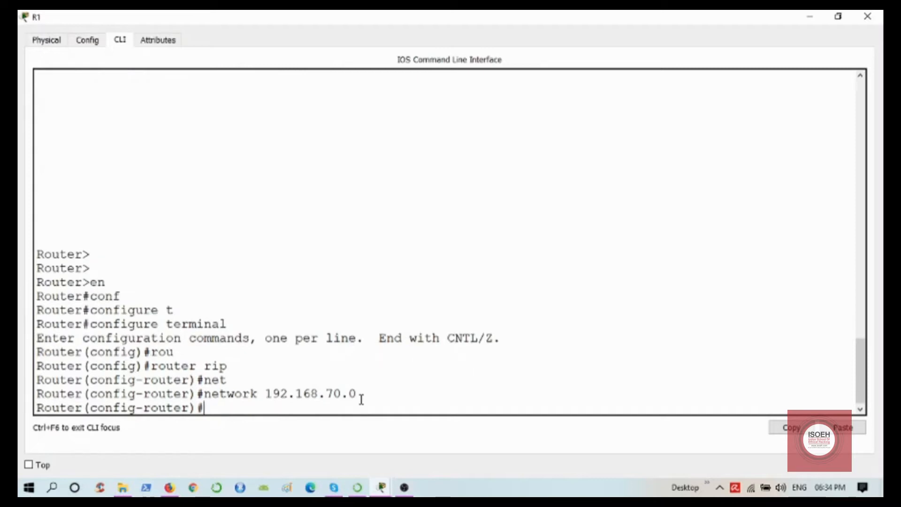
# Step: Add network 10.0.0.0 to R1's RIP configuration and close the R1 window
pyautogui.write('net')
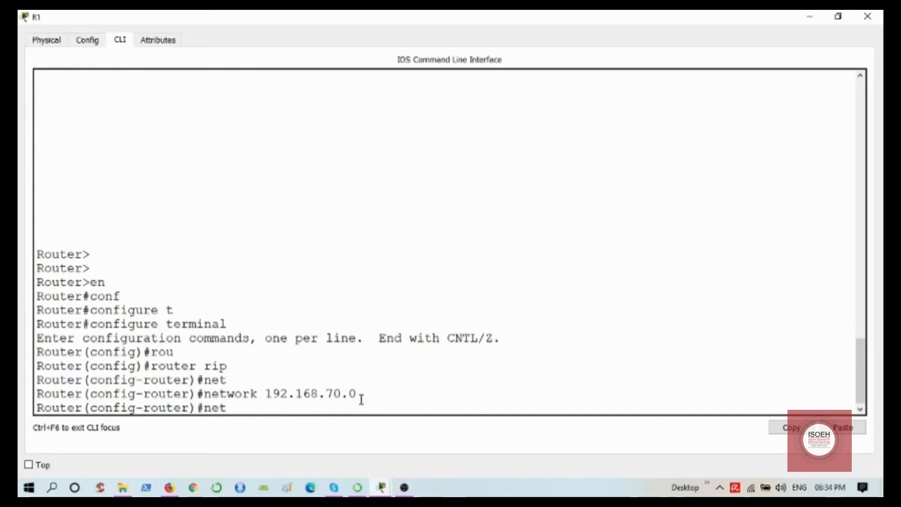
pyautogui.write('10.0.0.0')
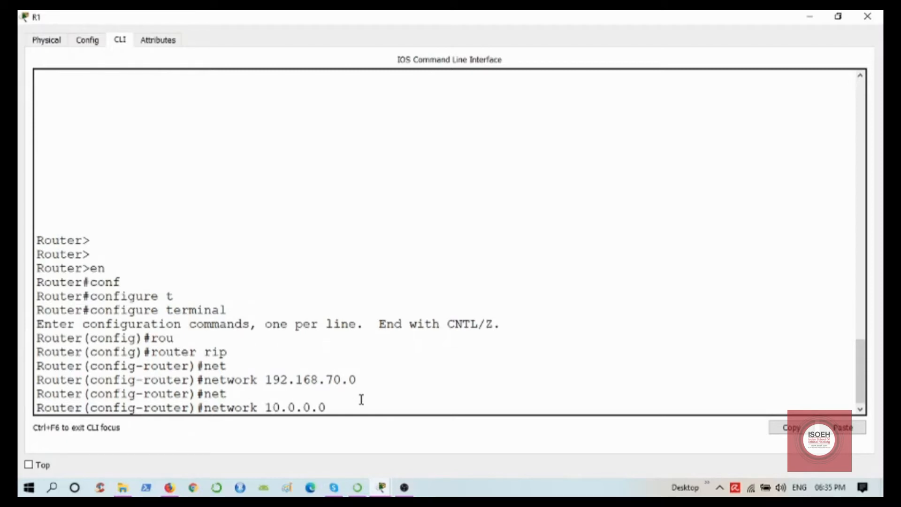
pyautogui.press('Return')
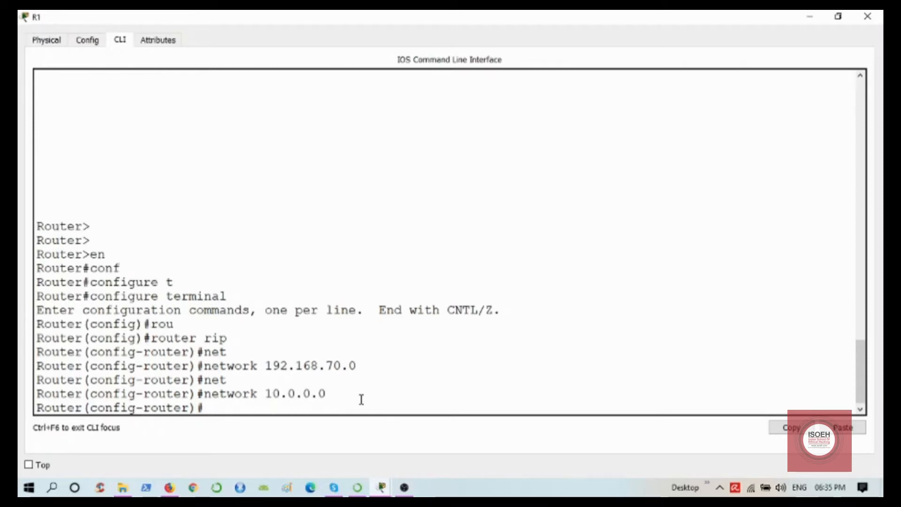
pyautogui.click(867, 17)
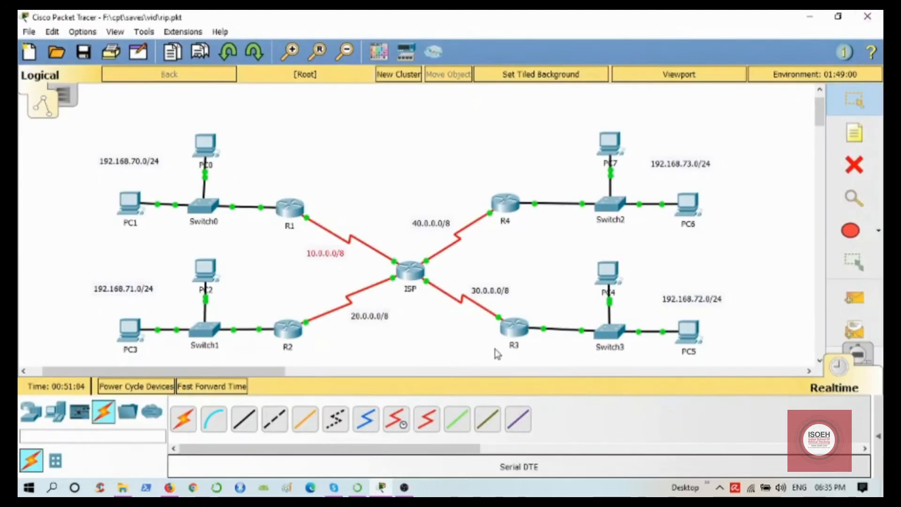
# Step: Open router R2's command line in a maximized window and start its console session
pyautogui.click(288, 340)
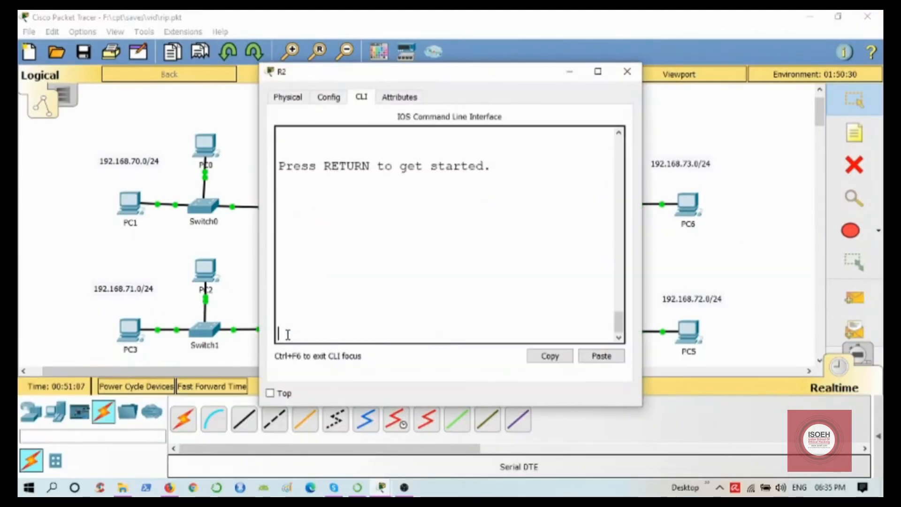
pyautogui.click(598, 72)
pyautogui.press('Return')
pyautogui.press('Return')
pyautogui.press('Return')
# Step: Enter privileged mode on R2 and go into global configuration mode with conf t
pyautogui.write('en')
pyautogui.press('Tab')
pyautogui.press('Return')
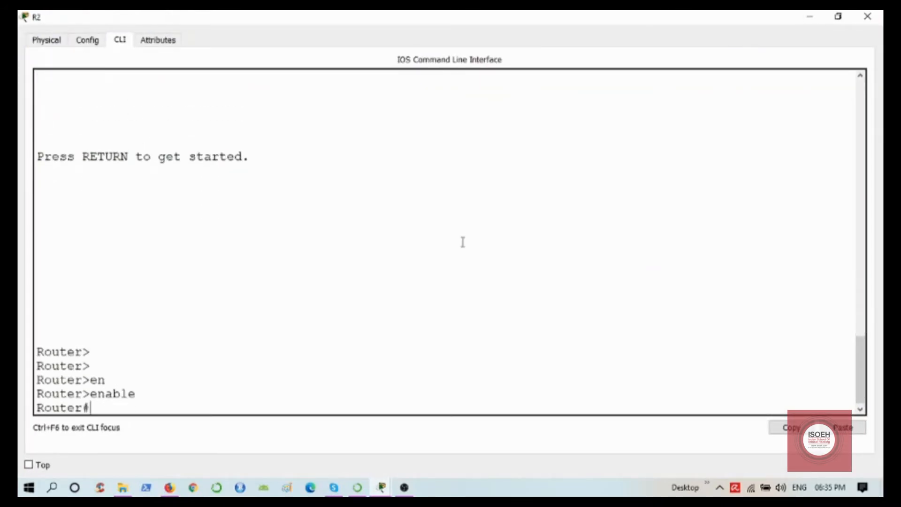
pyautogui.write('conf t')
pyautogui.press('Return')
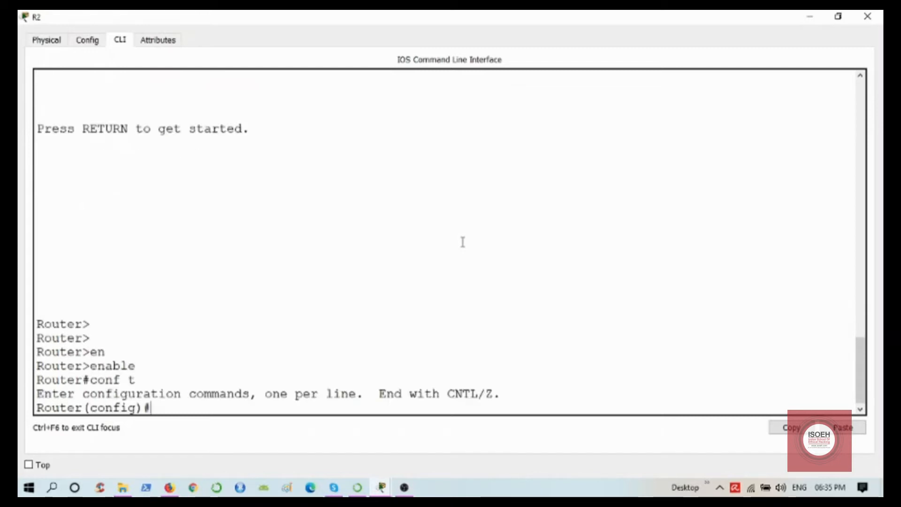
# Step: Start RIP configuration on R2 with the router rip command
pyautogui.press('Return')
pyautogui.press('Return')
pyautogui.press('Return')
pyautogui.press('Return')
pyautogui.write('rou')
pyautogui.press('Tab')
pyautogui.write('rip')
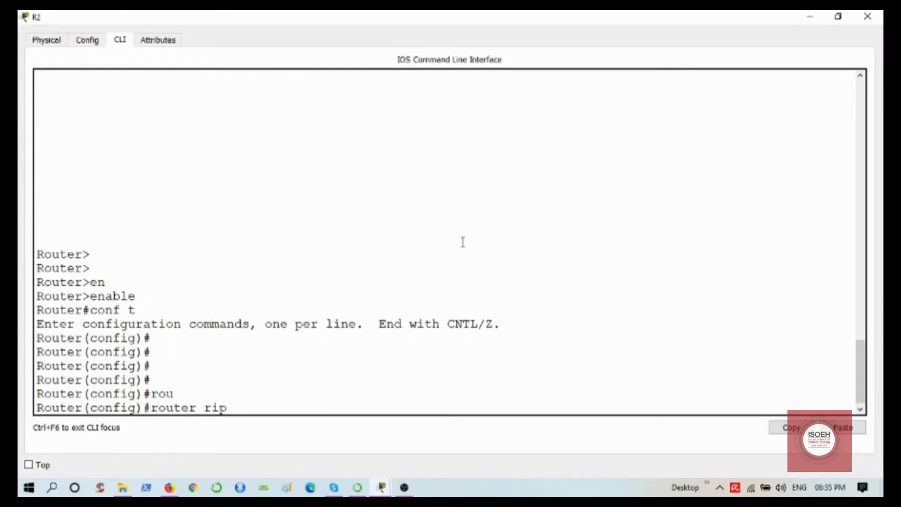
pyautogui.press('Return')
# Step: Add network 192.168.71.0 to R2's RIP configuration
pyautogui.write('ne')
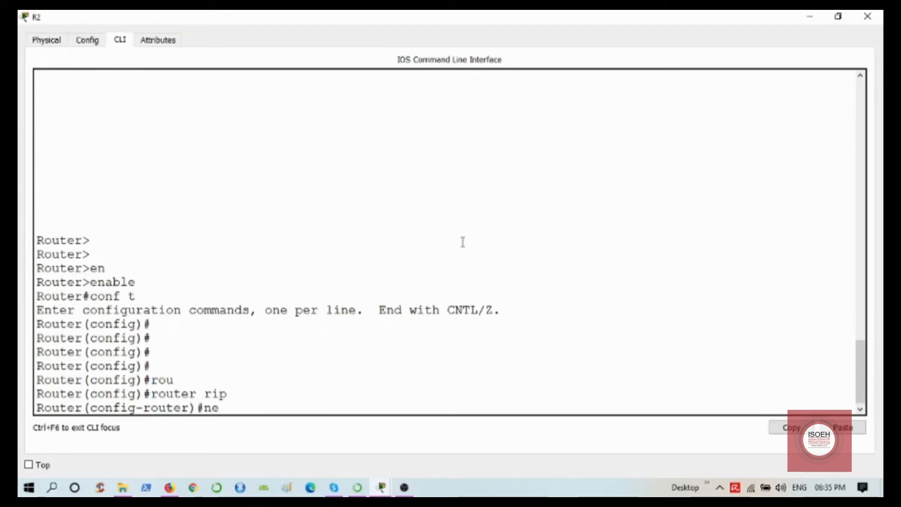
pyautogui.write('t')
pyautogui.press('Tab')
pyautogui.write('192.168')
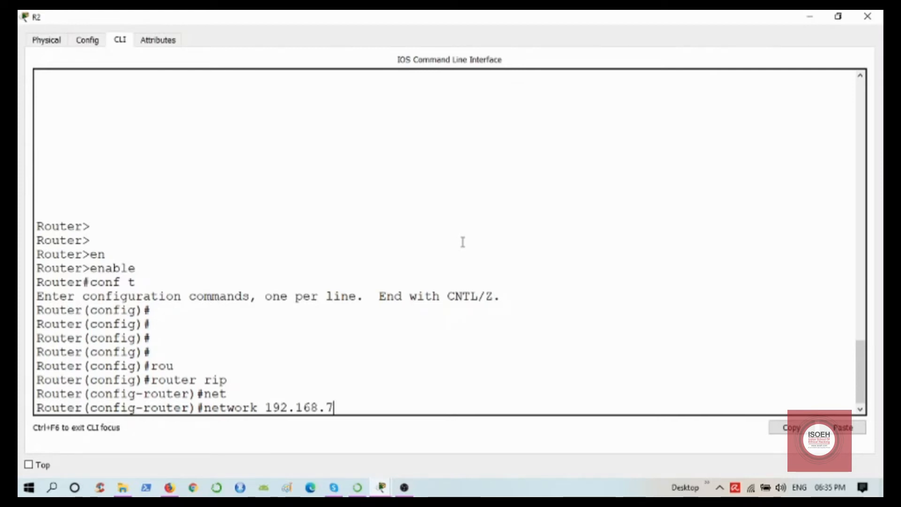
pyautogui.write('.71.0')
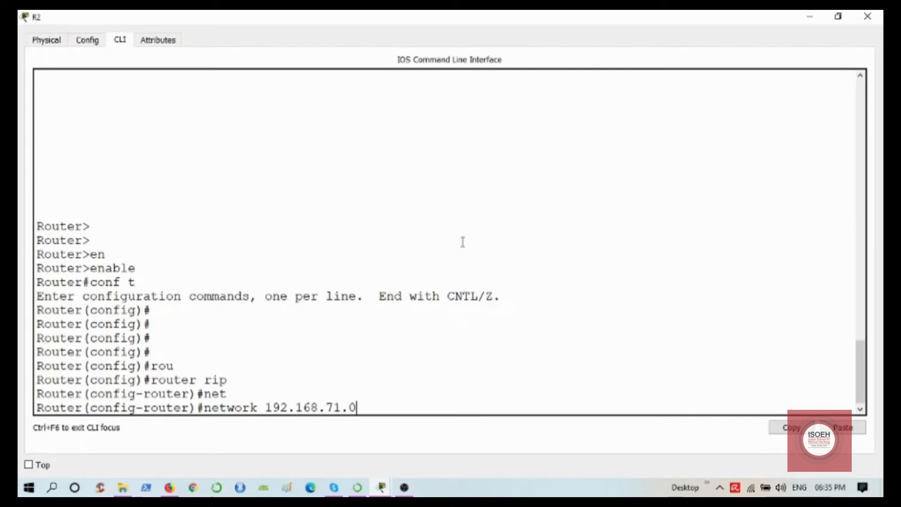
pyautogui.press('Return')
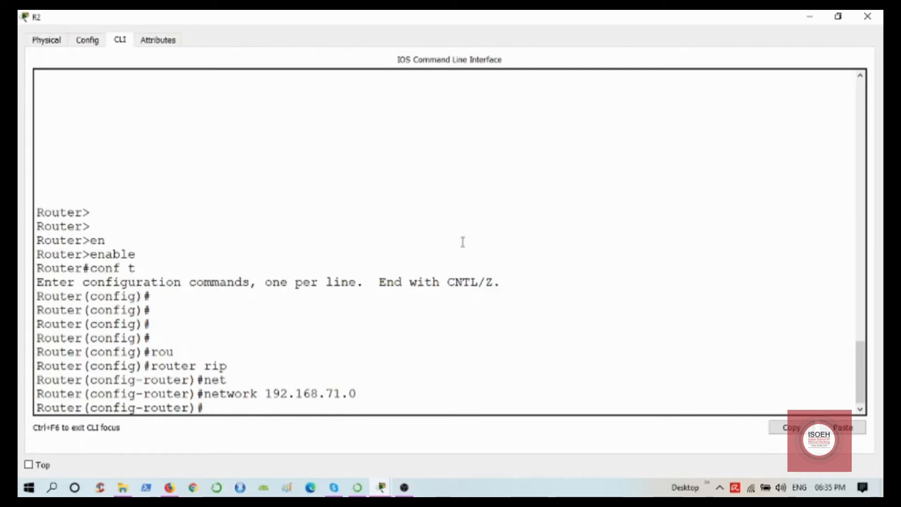
# Step: Add network 20.0.0.0 to R2's RIP configuration and close the R2 window
pyautogui.write('net')
pyautogui.press('Tab')
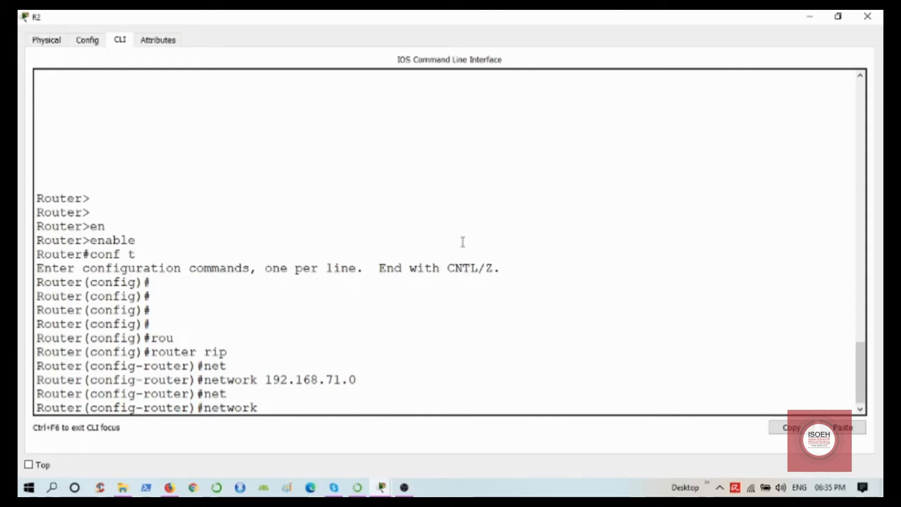
pyautogui.write('20.0.0.0')
pyautogui.press('Return')
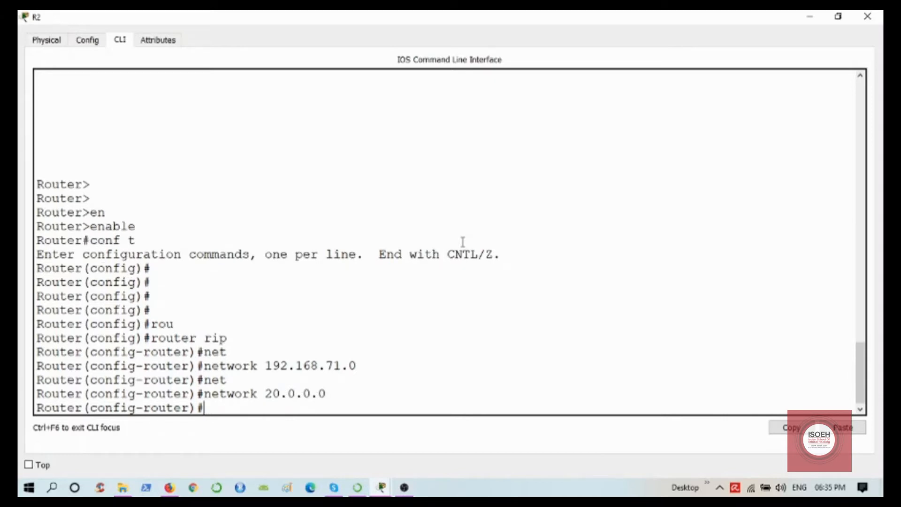
pyautogui.click(866, 16)
# Step: Open router R3's command line in a maximized window and start its console session
pyautogui.click(513, 327)
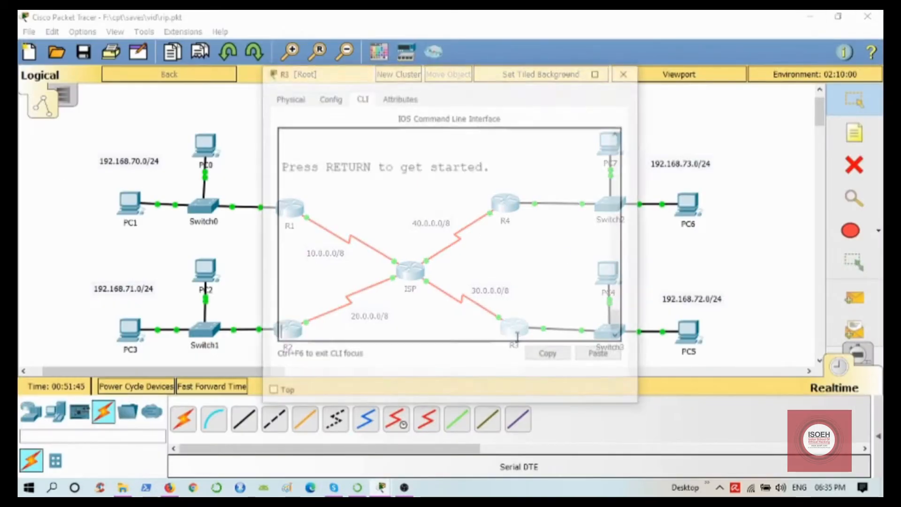
pyautogui.click(598, 71)
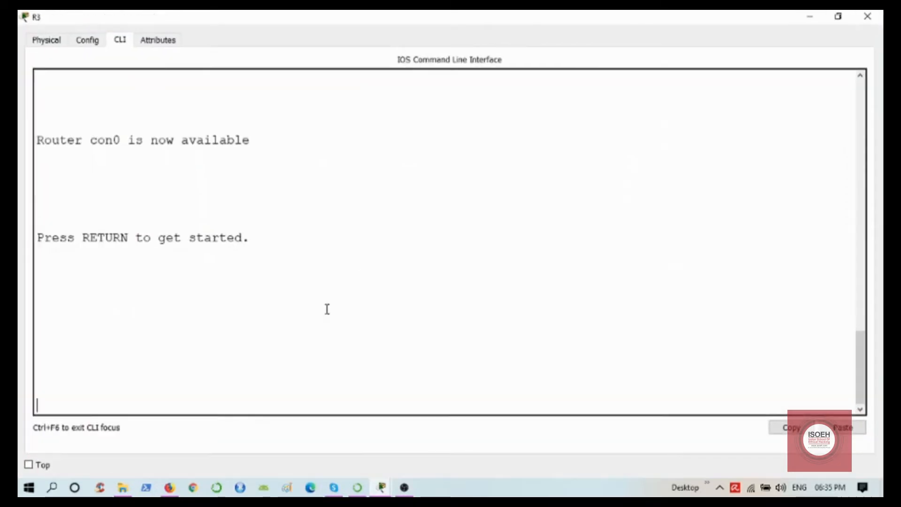
pyautogui.press('Return')
pyautogui.press('Return')
pyautogui.press('Return')
pyautogui.press('Return')
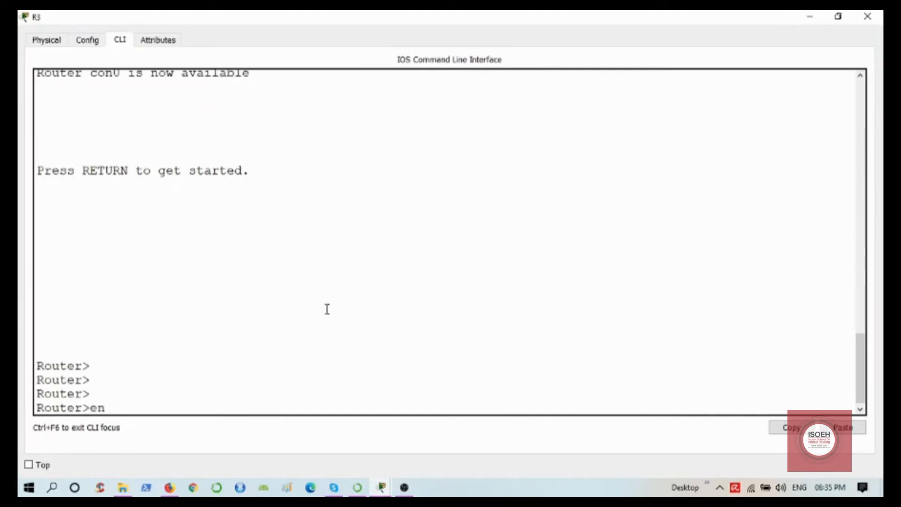
# Step: Enter privileged mode on R3 with enable and go into global configuration mode with conf terminal
pyautogui.write('en')
pyautogui.press('Tab')
pyautogui.press('Return')
pyautogui.write('conf')
pyautogui.press('Tab')
pyautogui.press('Tab')
pyautogui.press('Return')
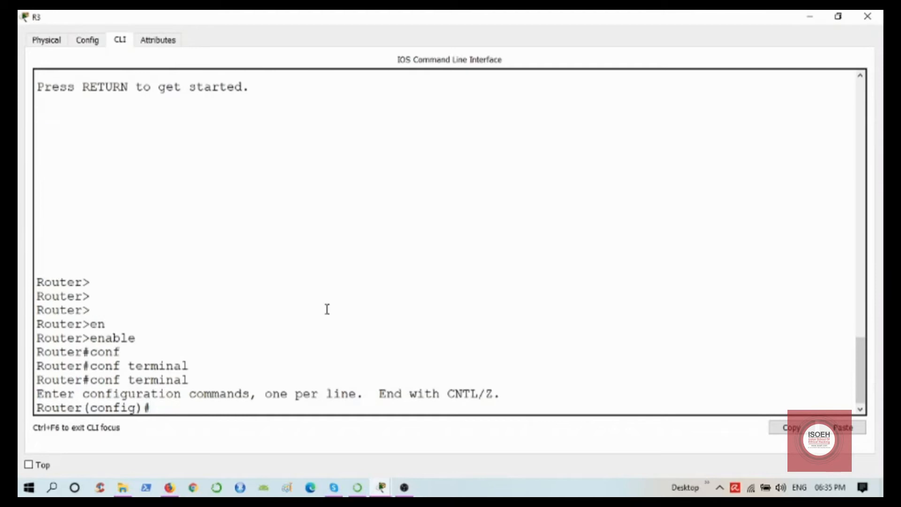
pyautogui.press('Return')
pyautogui.press('Return')
pyautogui.press('Return')
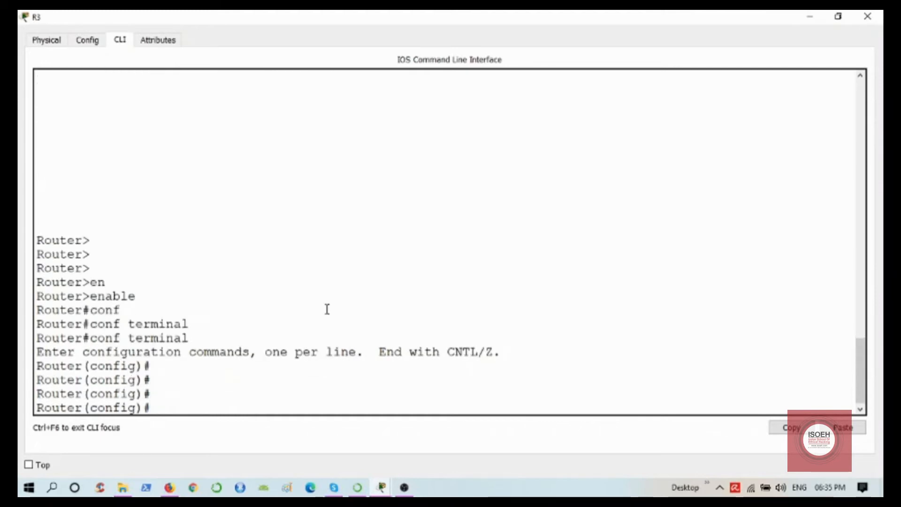
# Step: Start RIP configuration on R3 with the router rip command
pyautogui.write('rou')
pyautogui.press('Tab')
pyautogui.write('rip')
pyautogui.press('Return')
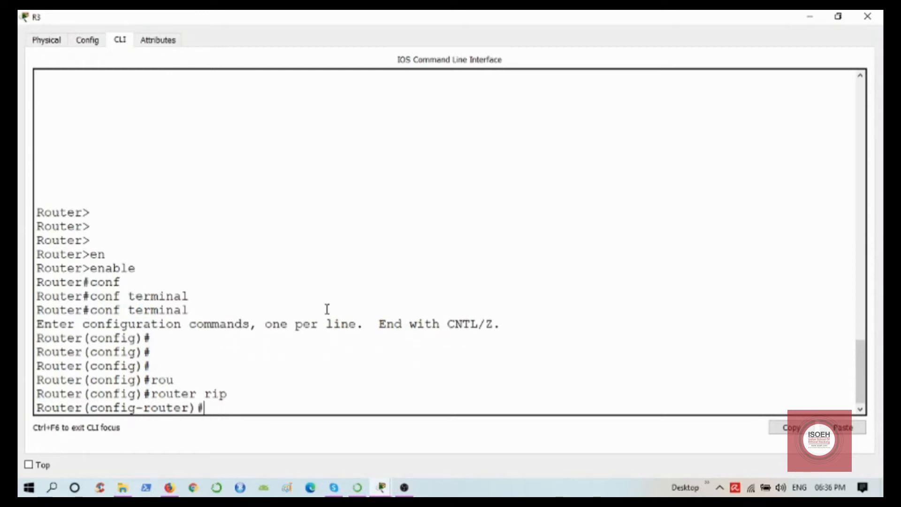
# Step: Add network 192.168.72.0 to R3's RIP configuration, checking the LAN address in the topology
pyautogui.write('net')
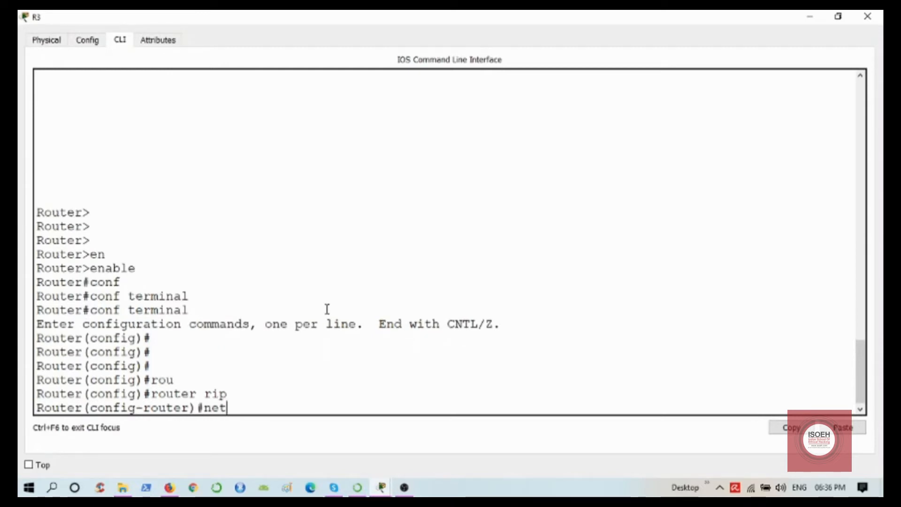
pyautogui.press('Tab')
pyautogui.write('192.')
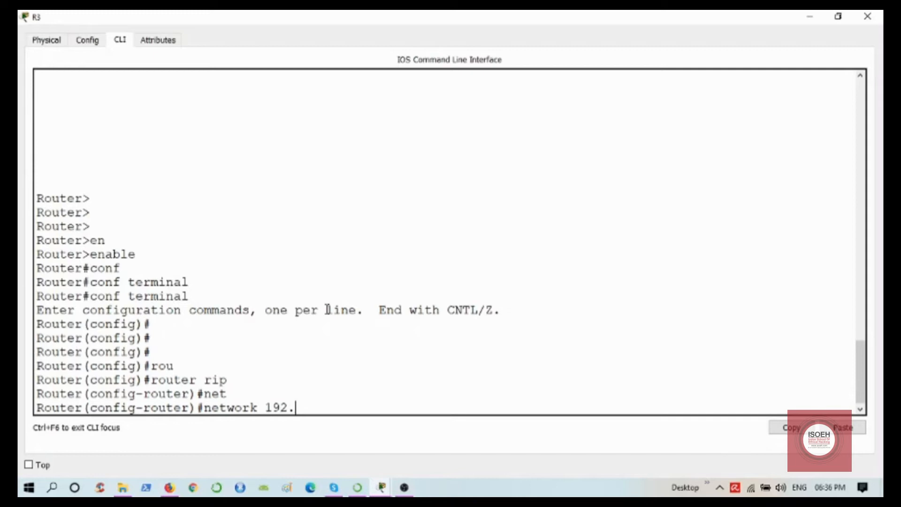
pyautogui.click(809, 17)
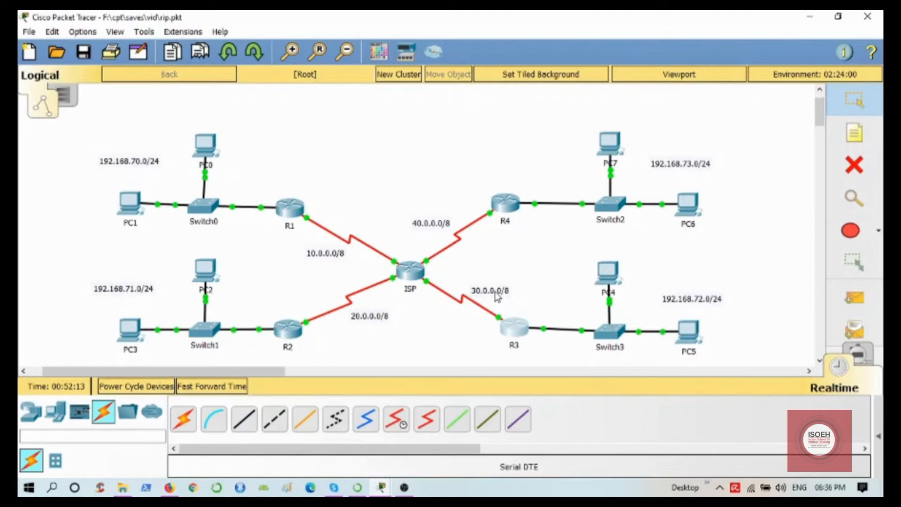
pyautogui.moveTo(382, 488)
pyautogui.click(447, 454)
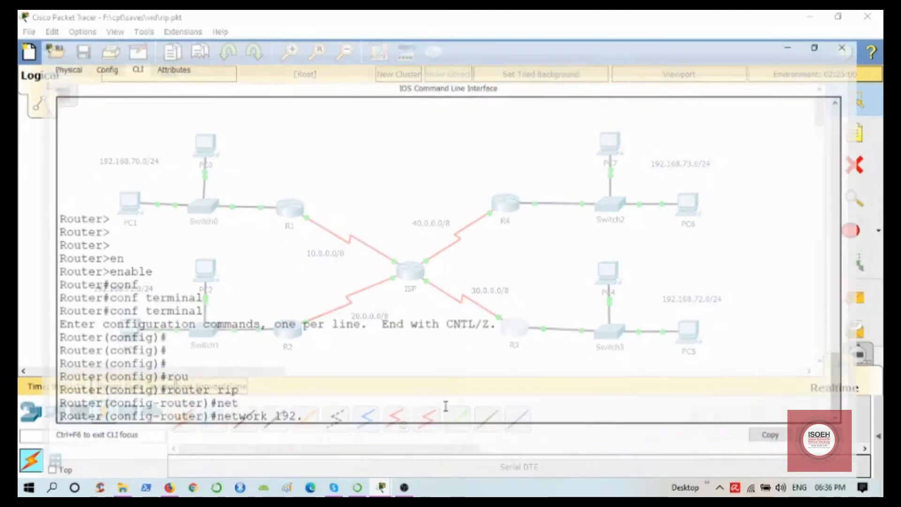
pyautogui.click(384, 392)
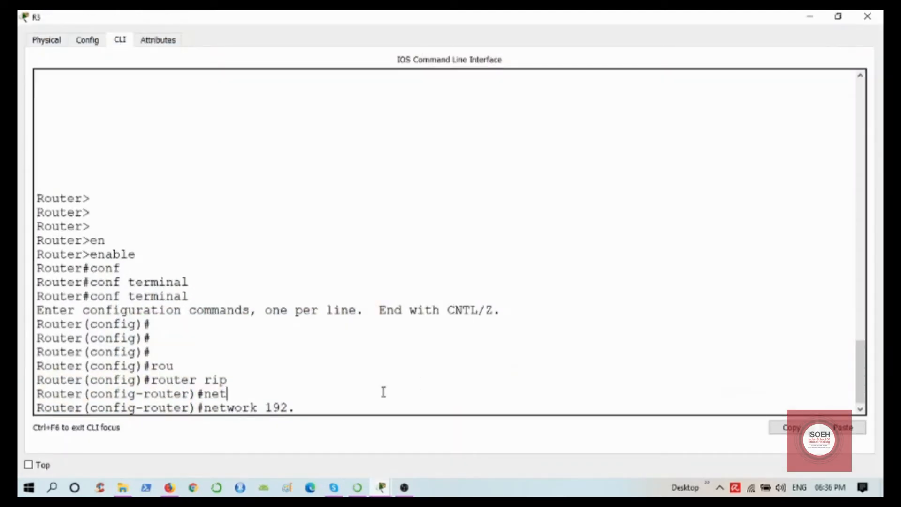
pyautogui.write('68.72.0')
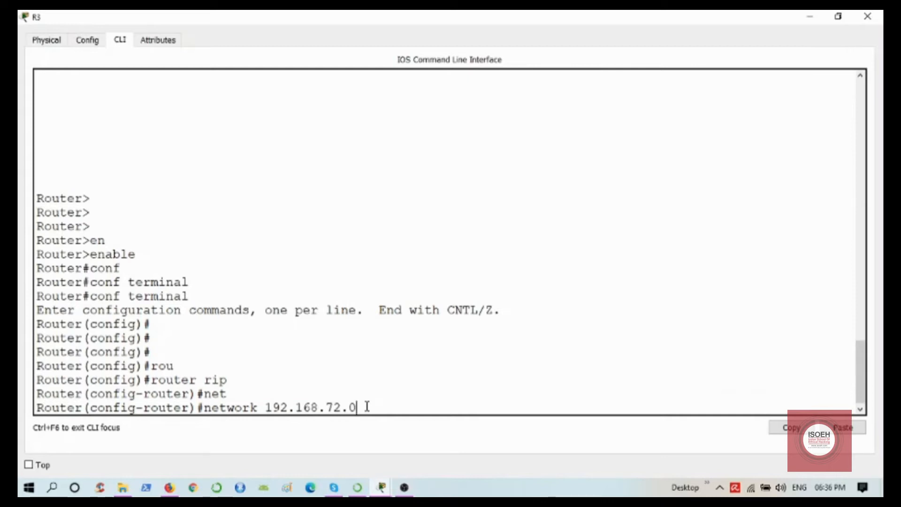
pyautogui.press('Return')
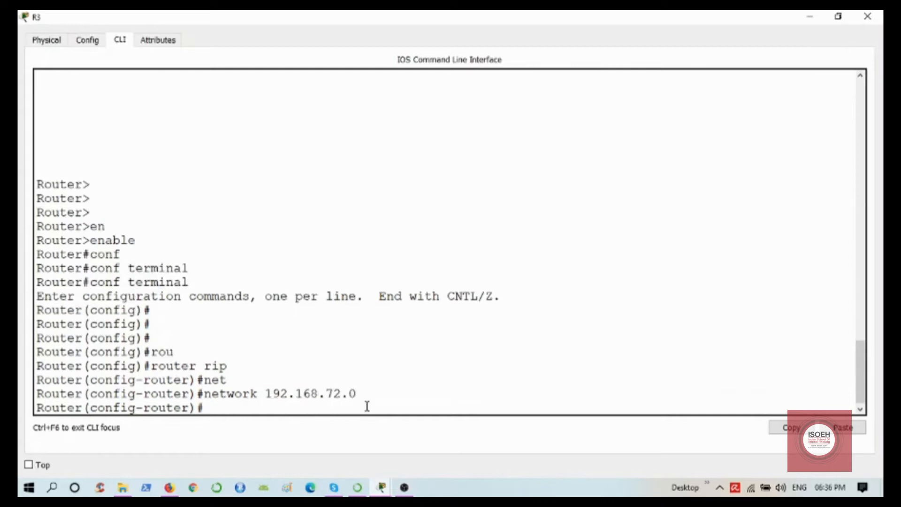
# Step: Add network 30.0.0.0 to R3's RIP configuration and close the R3 window
pyautogui.write('net')
pyautogui.press('Tab')
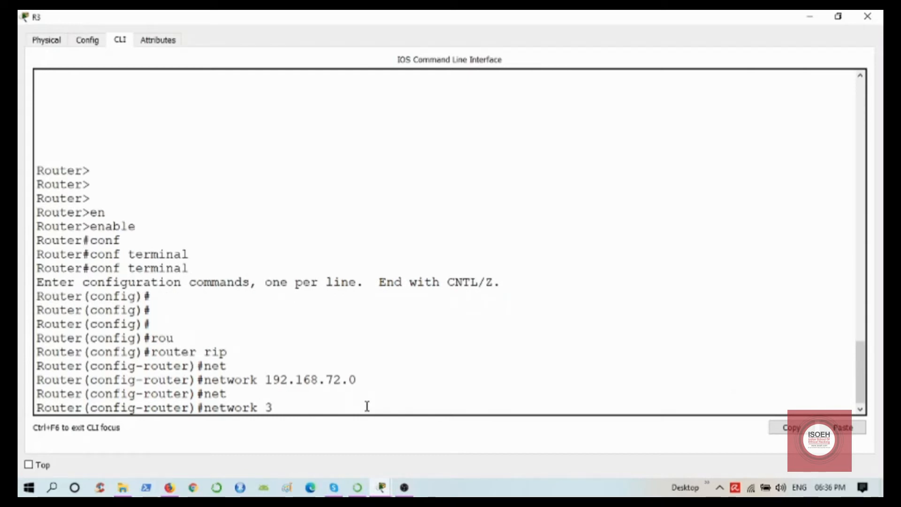
pyautogui.write('30.0.0.0')
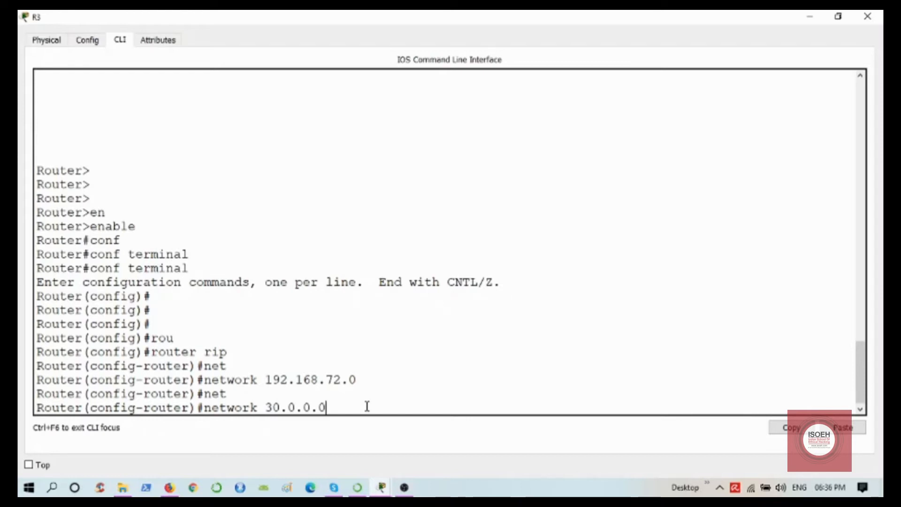
pyautogui.press('Return')
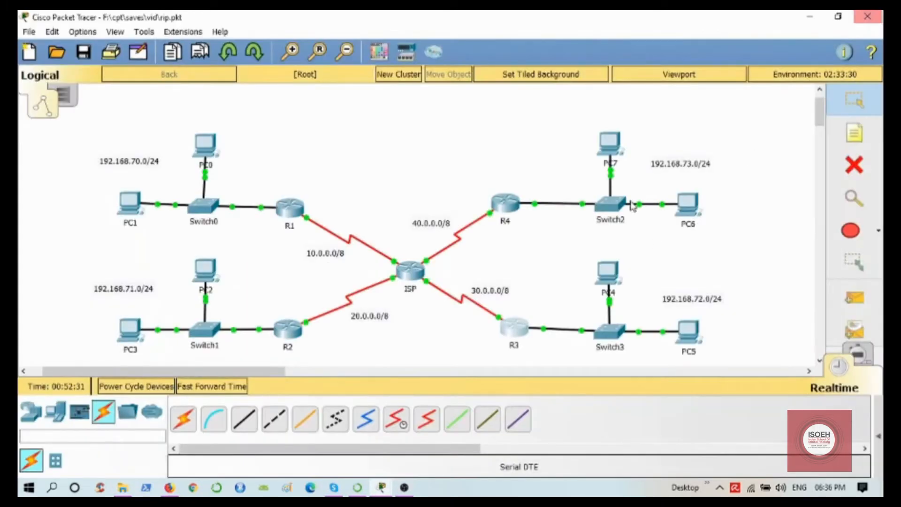
pyautogui.click(867, 16)
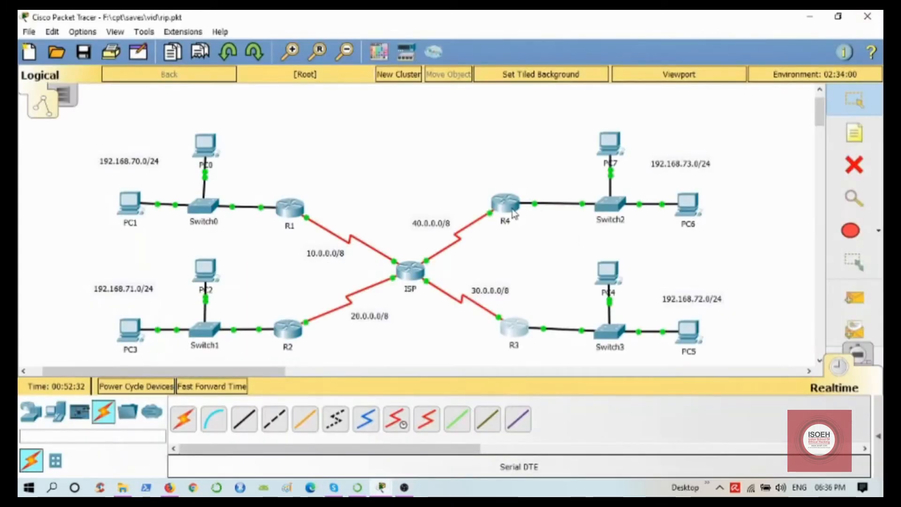
# Step: Open router R4's command line in a maximized window and start its console session
pyautogui.click(506, 204)
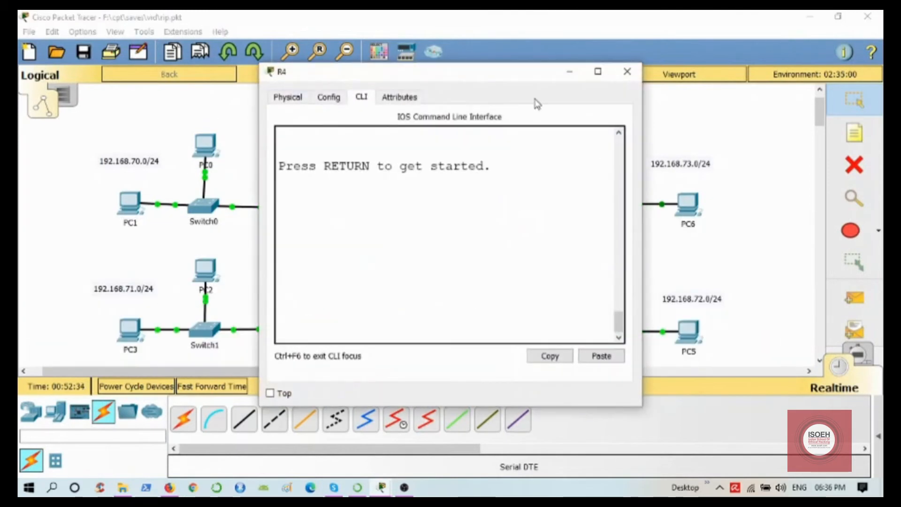
pyautogui.click(597, 71)
pyautogui.press('Return')
pyautogui.press('Return')
pyautogui.press('Return')
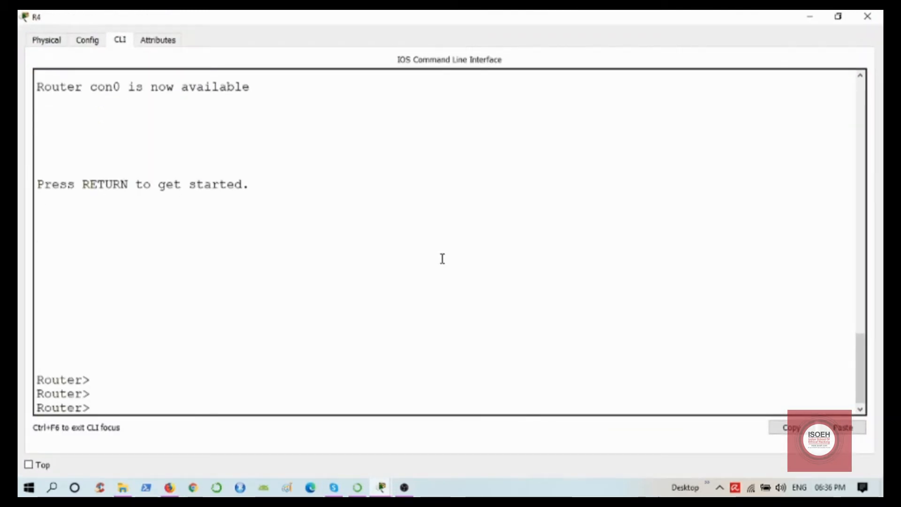
# Step: Enter privileged mode on R4 with enable and go into global configuration mode with configure terminal
pyautogui.write('en')
pyautogui.press('Tab')
pyautogui.press('Return')
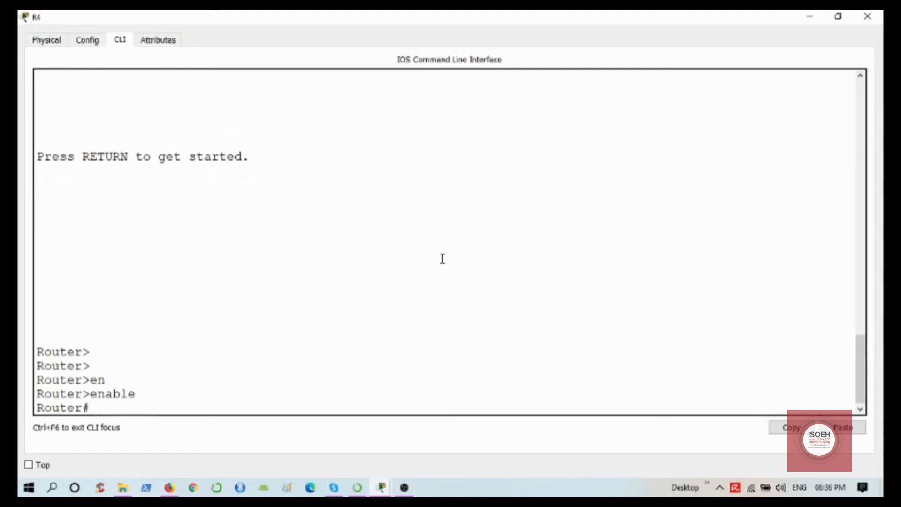
pyautogui.write('conf')
pyautogui.press('Tab')
pyautogui.write('t')
pyautogui.press('Tab')
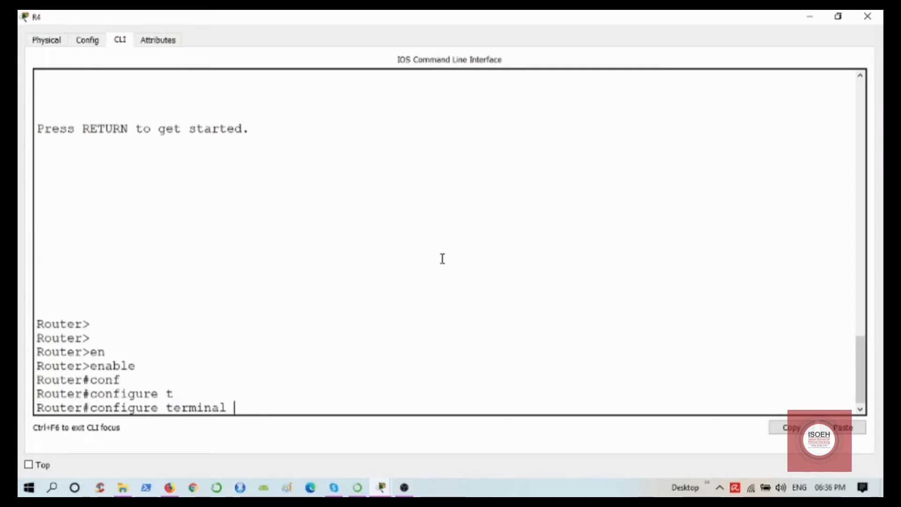
pyautogui.press('Return')
# Step: Start RIP configuration on R4 with the router rip command
pyautogui.write('rou')
pyautogui.press('Tab')
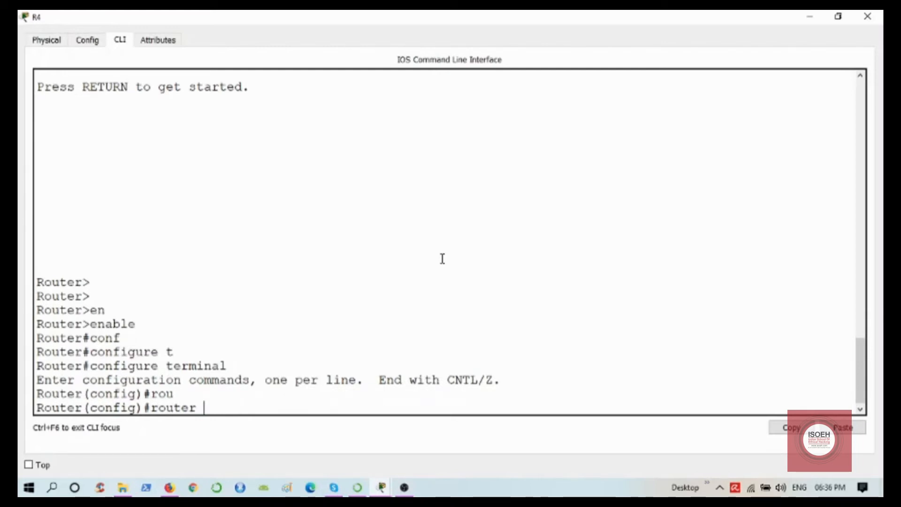
pyautogui.write('rip')
pyautogui.press('Return')
# Step: Add network 192.168.73.0 to R4's RIP configuration, checking the LAN address in the topology
pyautogui.write('net')
pyautogui.press('Tab')
pyautogui.write('192.168.7')
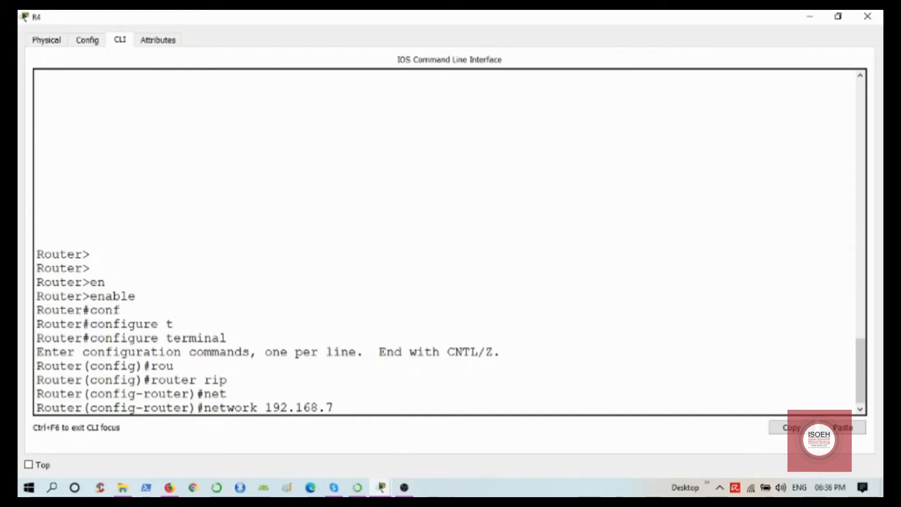
pyautogui.moveTo(374, 479)
pyautogui.click(331, 453)
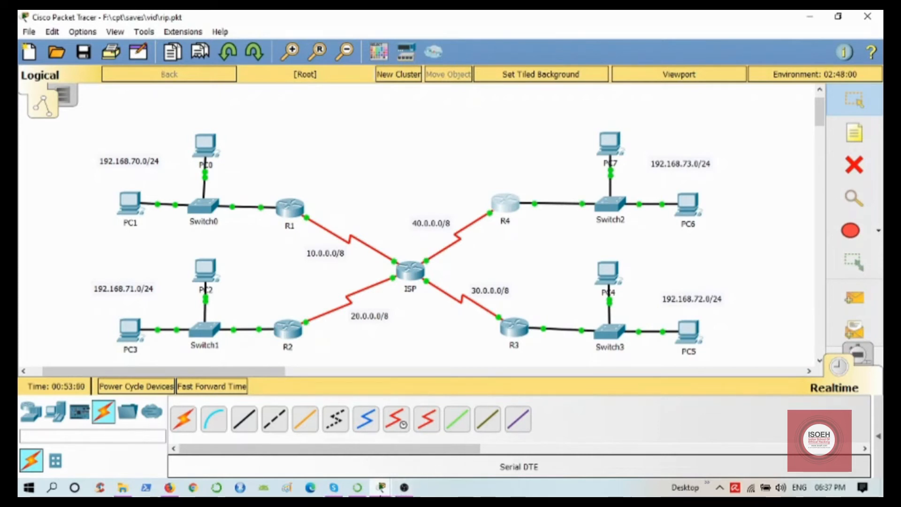
pyautogui.moveTo(382, 488)
pyautogui.click(457, 446)
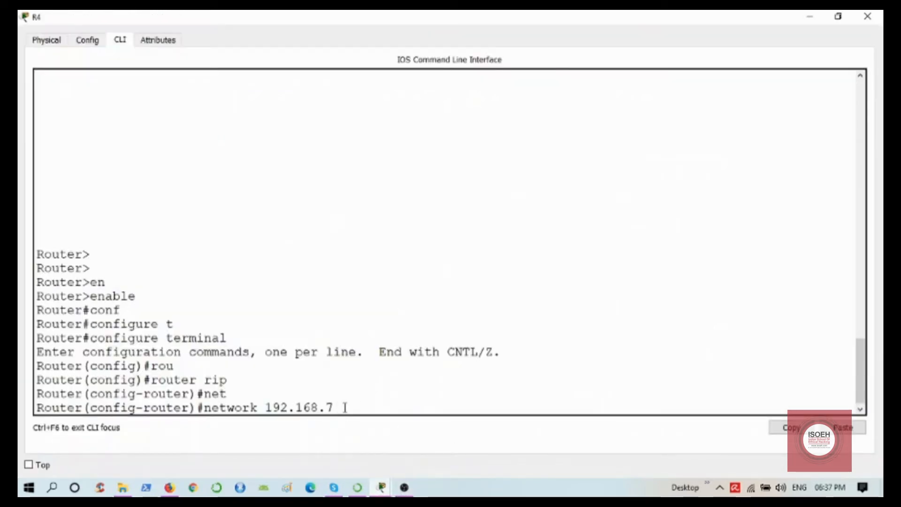
pyautogui.write('3')
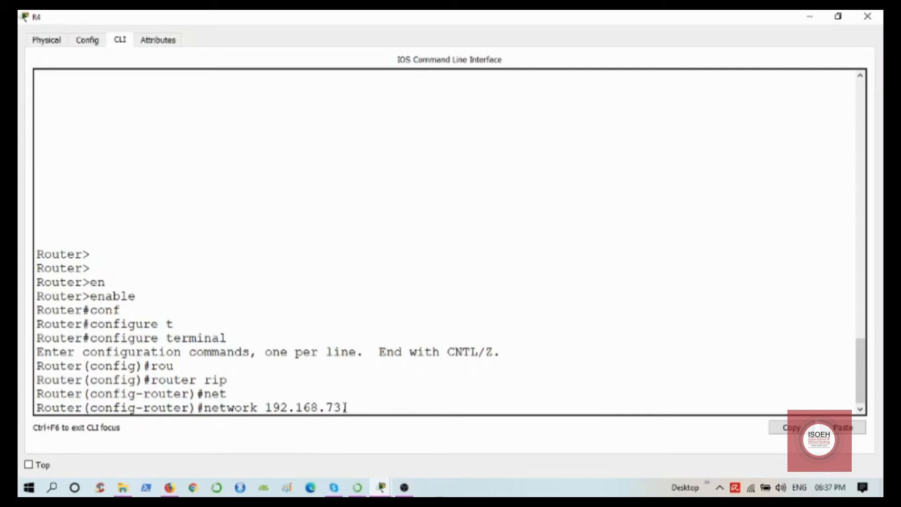
pyautogui.write('.0')
pyautogui.press('Return')
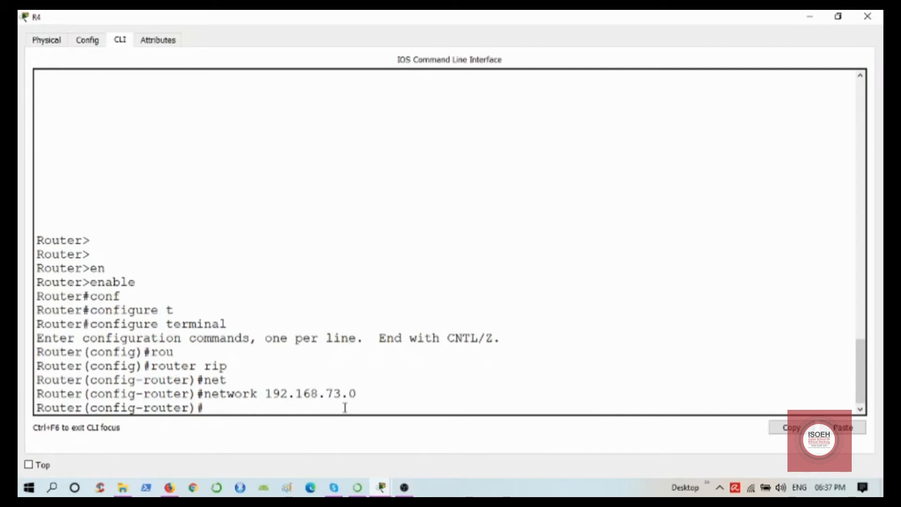
# Step: Add network 40.0.0.0 to R4's RIP configuration and close the R4 window
pyautogui.write('net')
pyautogui.press('Tab')
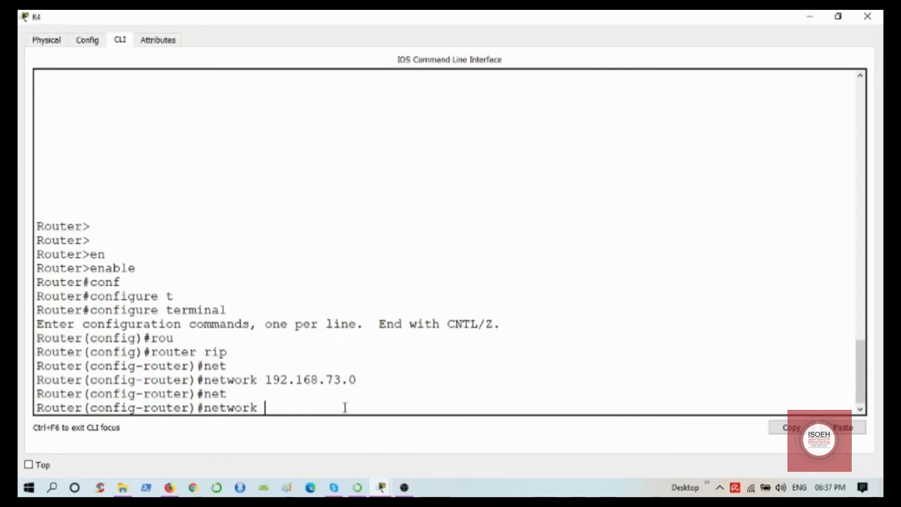
pyautogui.write('40.0')
pyautogui.press('Return')
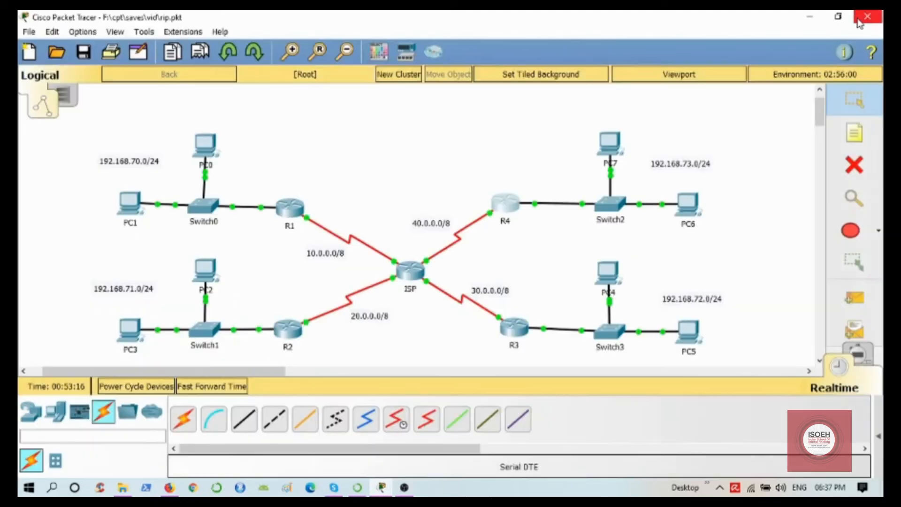
pyautogui.click(867, 17)
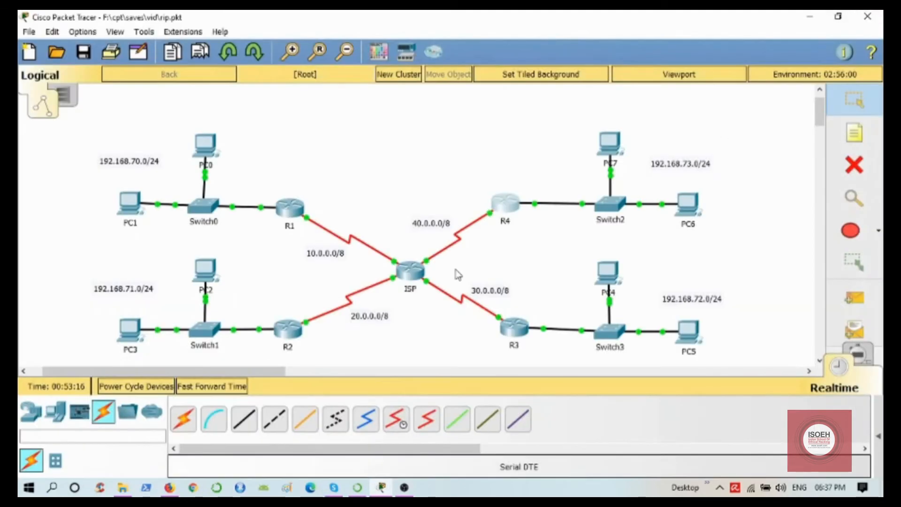
# Step: Open the ISP router's command line and move its window aside to examine the networks linked to ISP in the topology
pyautogui.click(408, 279)
pyautogui.click(362, 96)
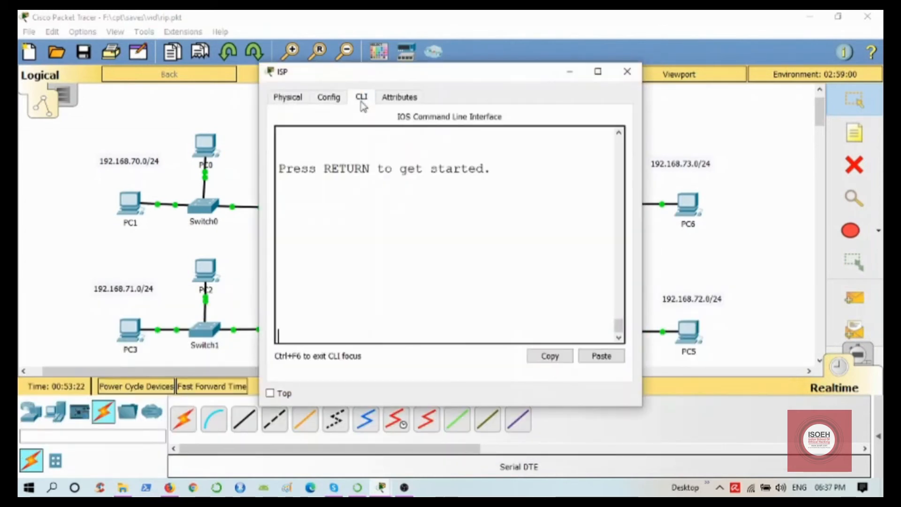
pyautogui.moveTo(488, 80); pyautogui.dragTo(763, 96)
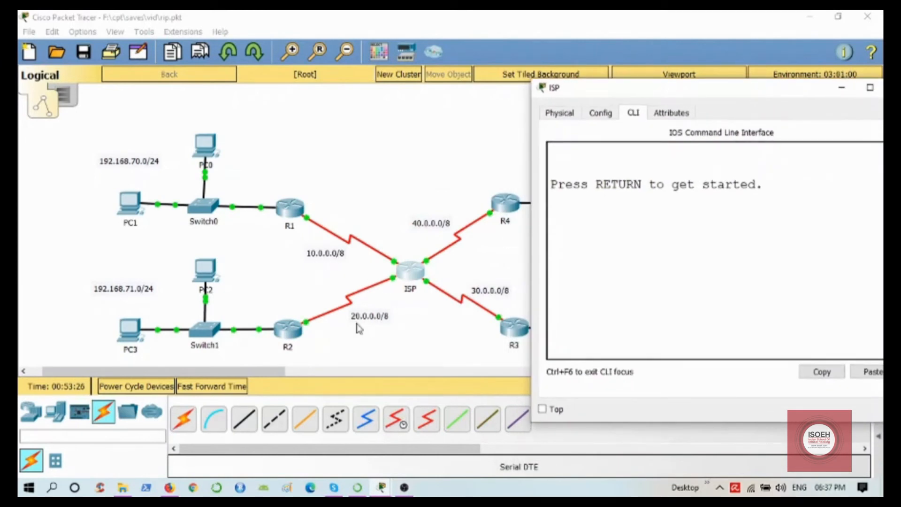
pyautogui.click(326, 257)
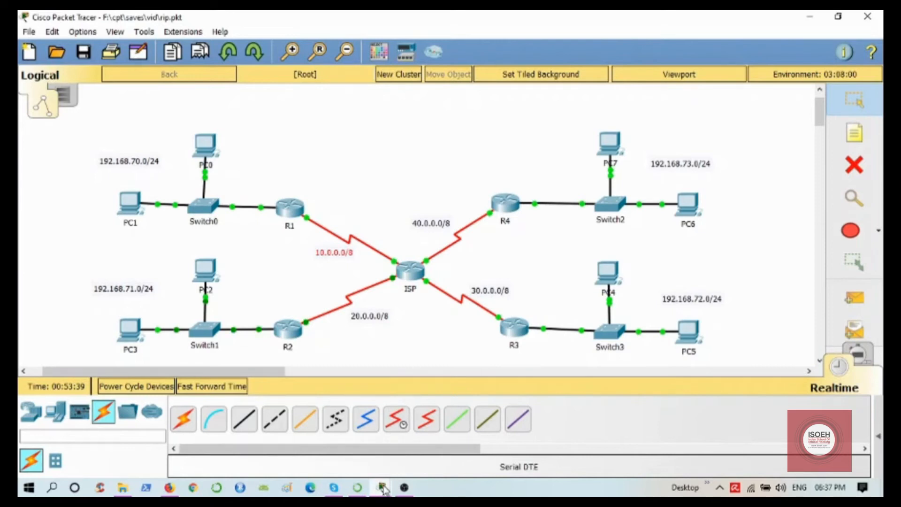
pyautogui.moveTo(383, 488)
pyautogui.click(459, 434)
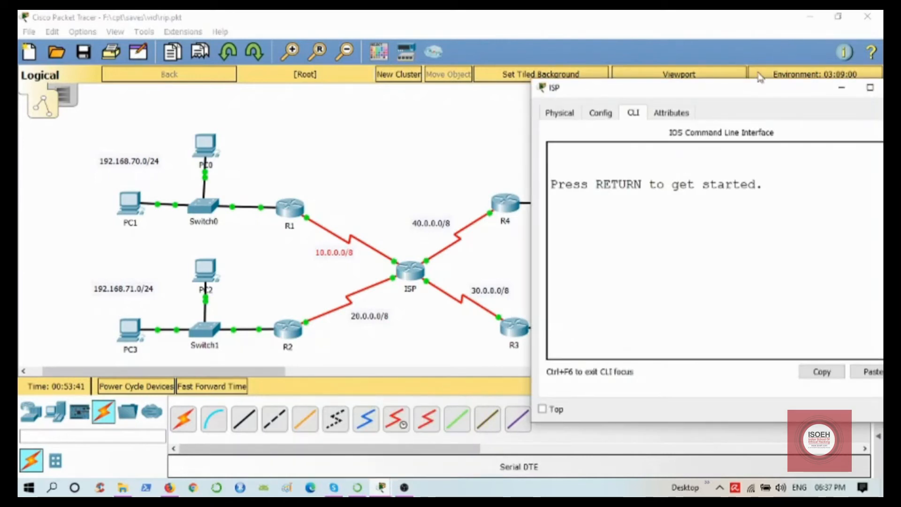
# Step: Maximize the ISP router's window and start its console session
pyautogui.moveTo(749, 92); pyautogui.dragTo(519, 76)
pyautogui.click(637, 76)
pyautogui.click(289, 406)
pyautogui.press('Return')
pyautogui.press('Return')
pyautogui.press('Return')
pyautogui.press('Return')
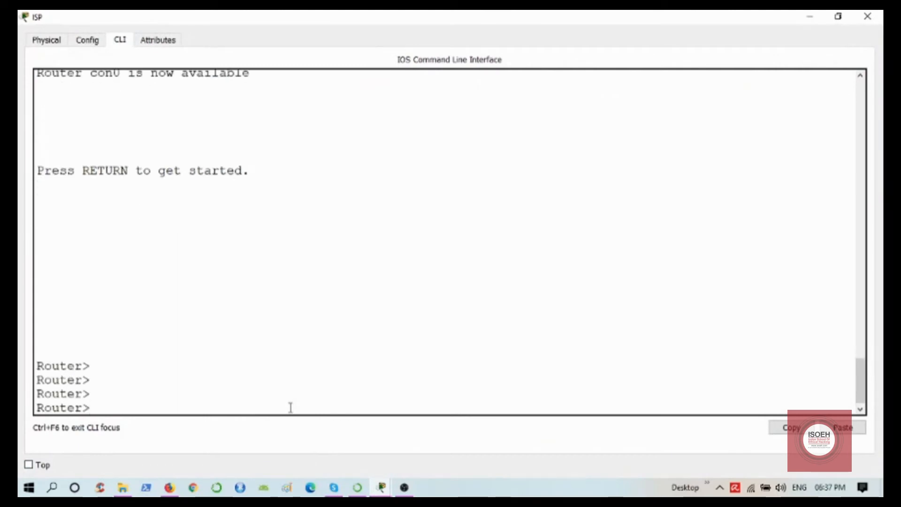
# Step: Enter privileged mode on the ISP router with enable and go into global configuration mode with configure terminal
pyautogui.write('en')
pyautogui.press('Tab')
pyautogui.press('Return')
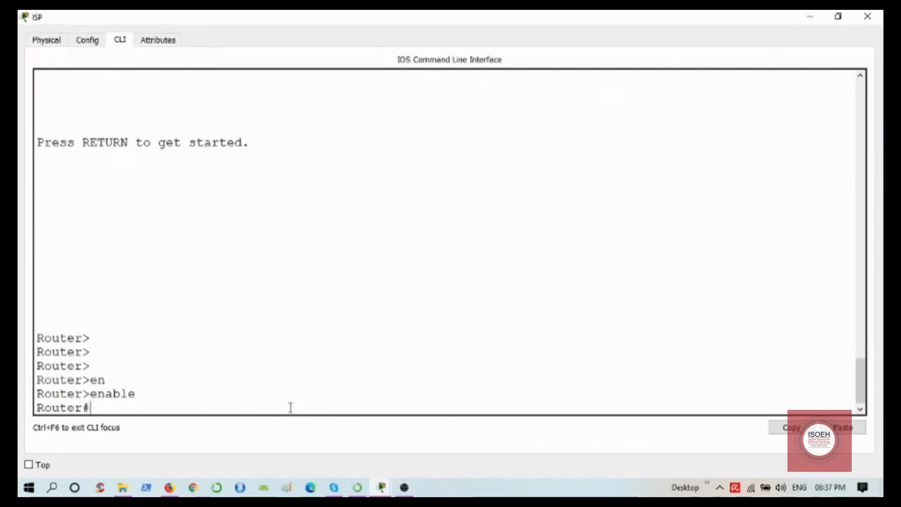
pyautogui.write('co')
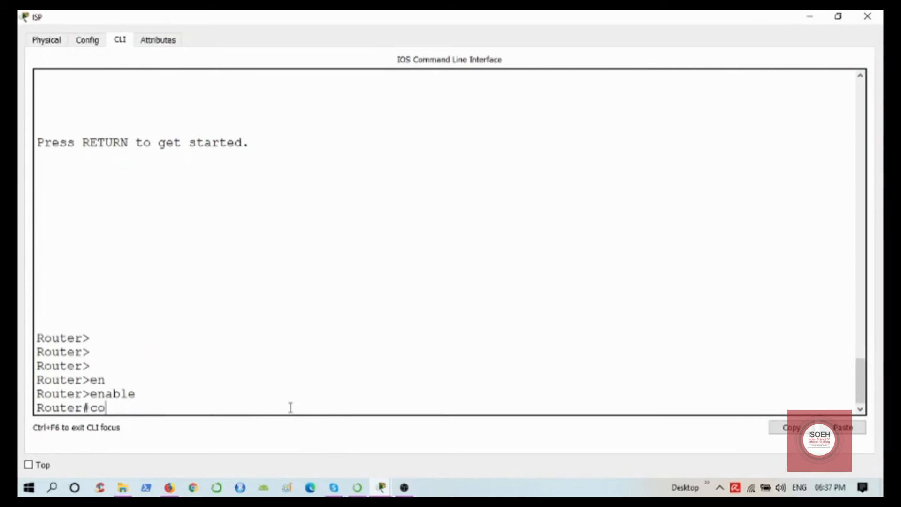
pyautogui.write('nf')
pyautogui.press('Tab')
pyautogui.write('t')
pyautogui.press('Tab')
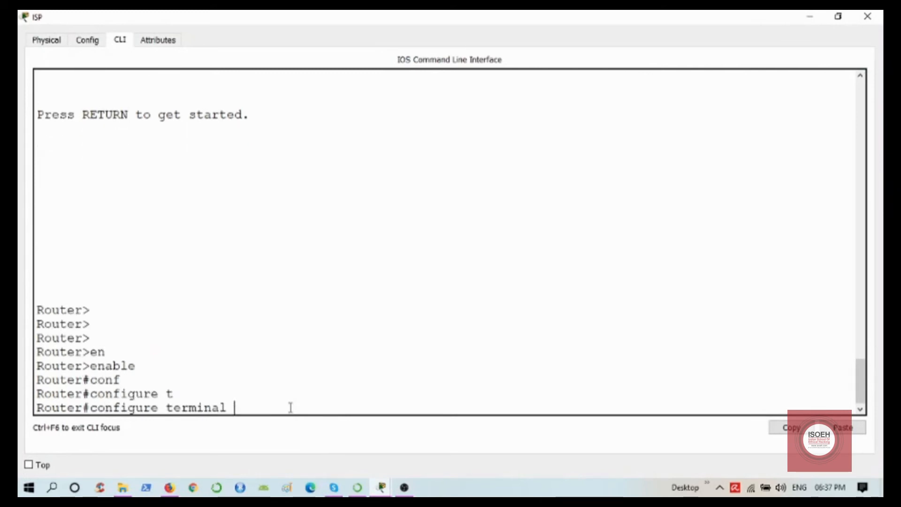
pyautogui.press('Return')
pyautogui.press('Return')
pyautogui.press('Return')
pyautogui.press('Return')
pyautogui.press('Return')
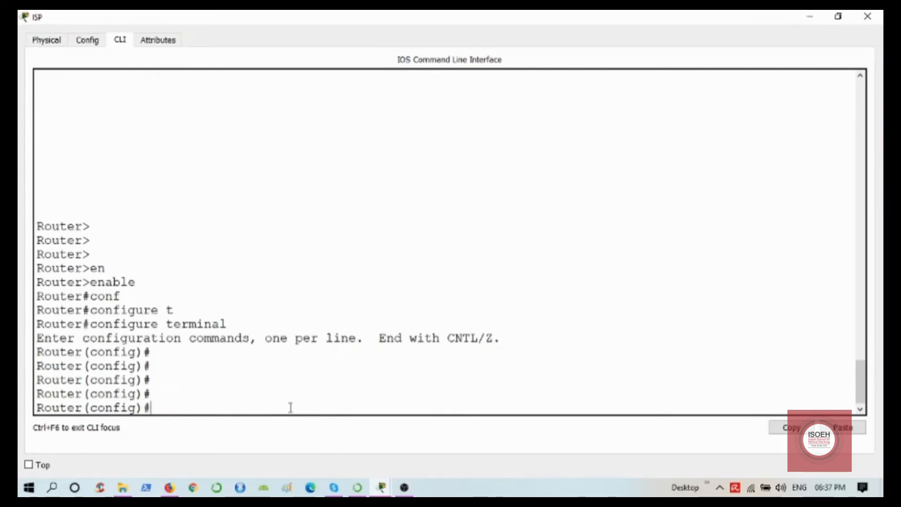
# Step: Start RIP configuration on the ISP router with router rip and advertise network 10.0.0.0
pyautogui.write('ro')
pyautogui.press('Tab')
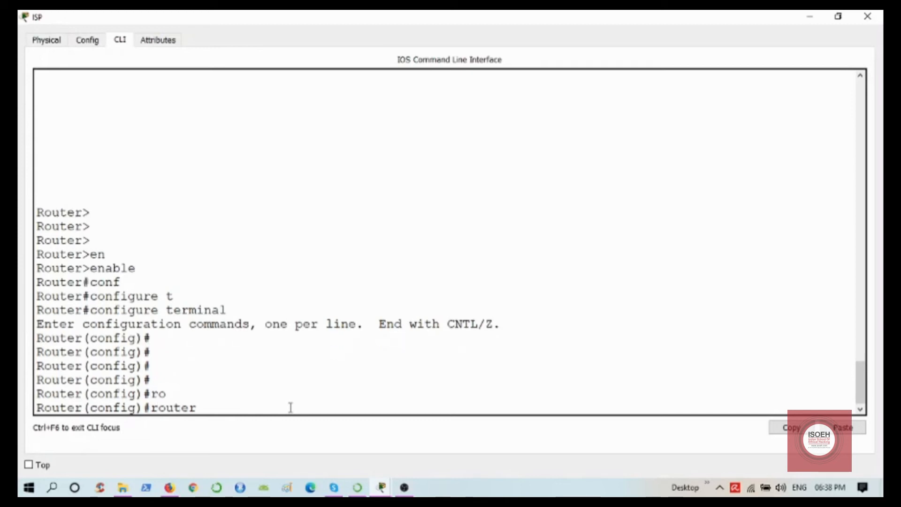
pyautogui.write('rip')
pyautogui.press('Return')
pyautogui.write('net')
pyautogui.press('Tab')
pyautogui.write('10.0.0.0')
pyautogui.press('Return')
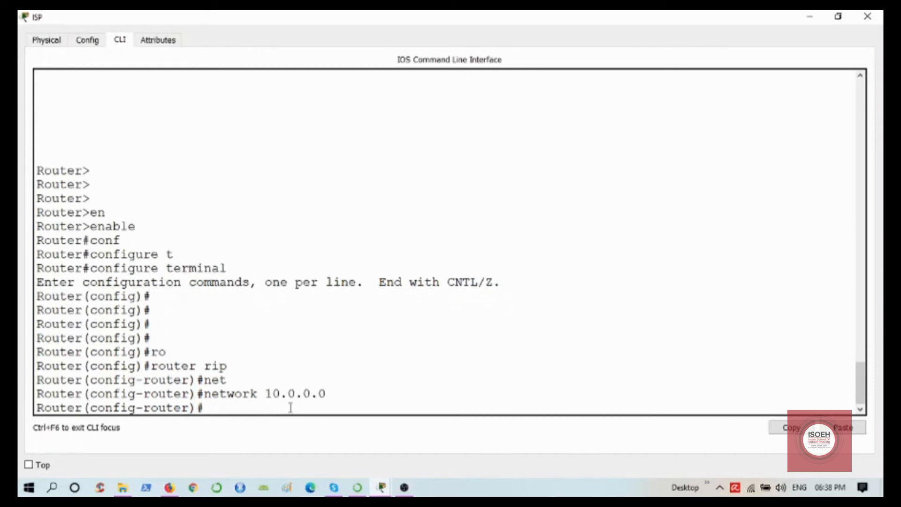
# Step: Add networks 20.0.0.0 and 30.0.0.0 to the ISP router's RIP configuration
pyautogui.write('net')
pyautogui.press('Tab')
pyautogui.write('20.0.0.0')
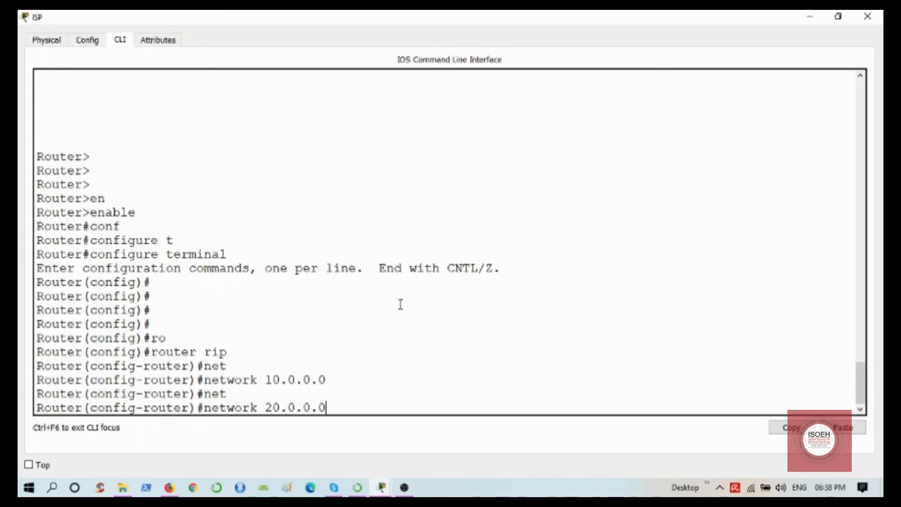
pyautogui.press('Return')
pyautogui.write('net')
pyautogui.press('Tab')
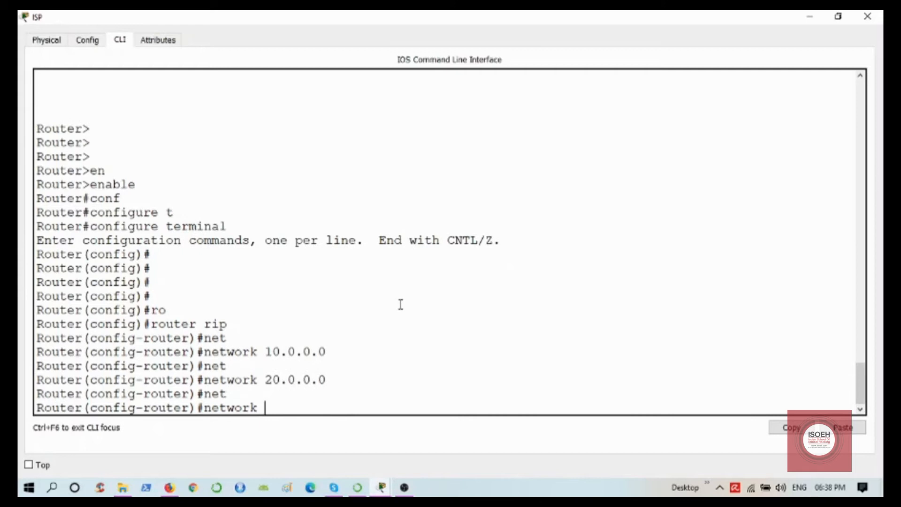
pyautogui.write('30.0.0.0')
pyautogui.press('Return')
# Step: Add network 40.0.0.0 to the ISP router's RIP configuration and return to privileged mode with end
pyautogui.write('ne')
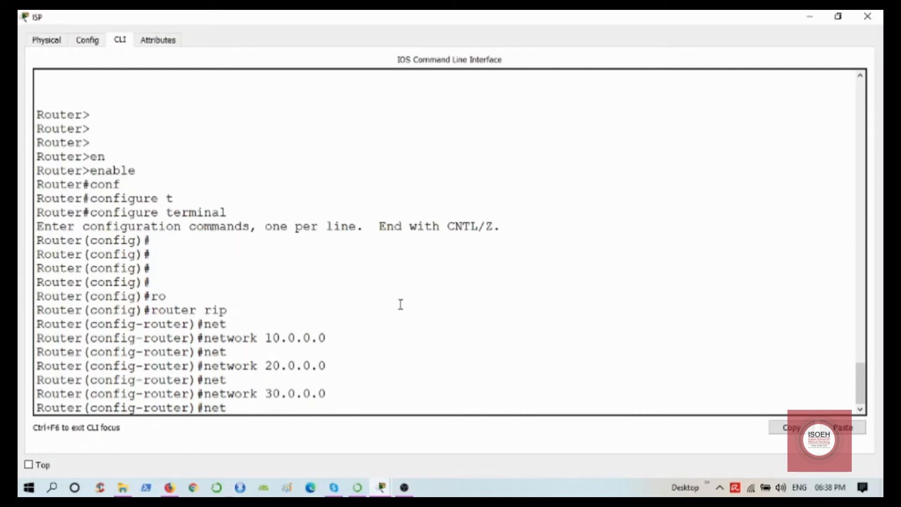
pyautogui.write('t')
pyautogui.press('Tab')
pyautogui.write('40.0.0.0')
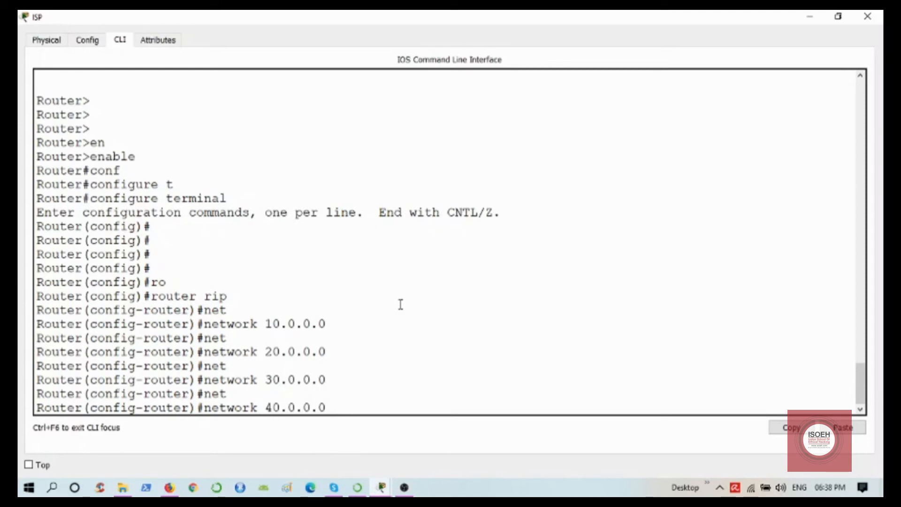
pyautogui.press('Return')
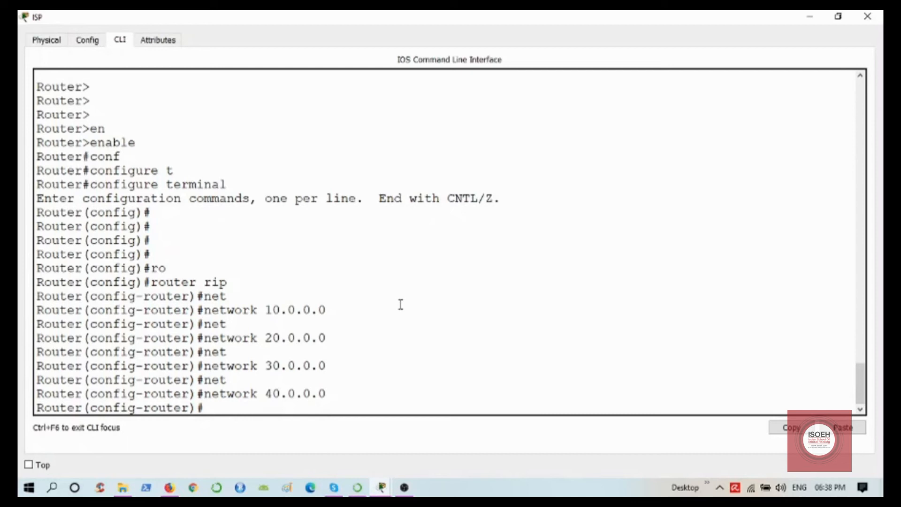
pyautogui.write('end')
pyautogui.press('Return')
pyautogui.press('Return')
pyautogui.press('Return')
pyautogui.press('Return')
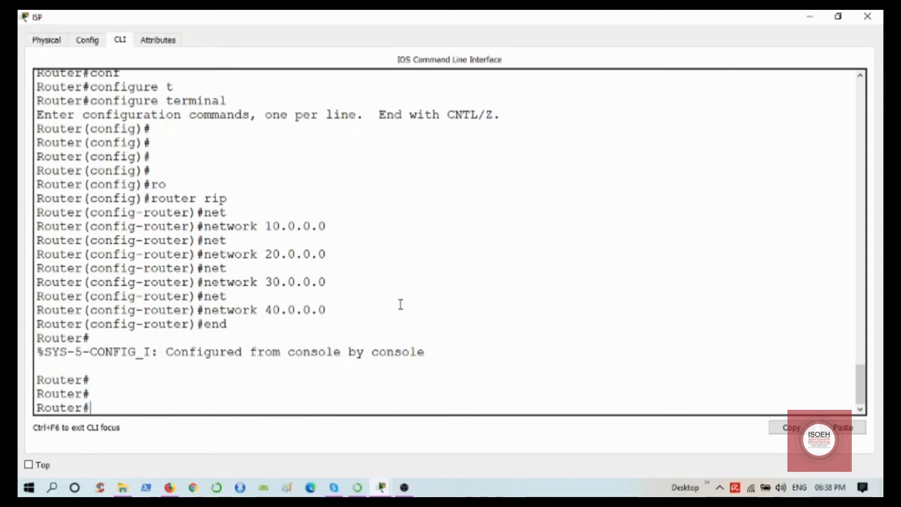
# Step: Display the ISP router's routing table with show ip route and examine its directly connected and RIP-learned networks
pyautogui.write('sh ip row')
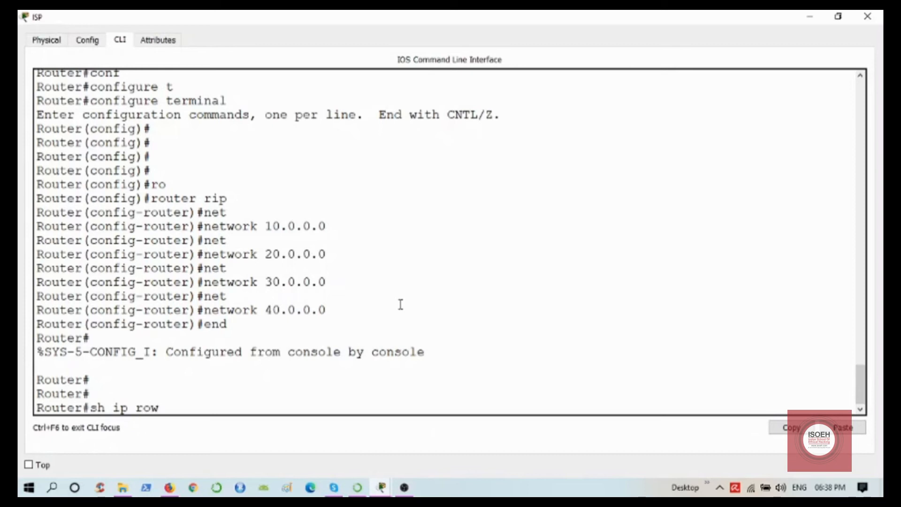
pyautogui.press('Tab')
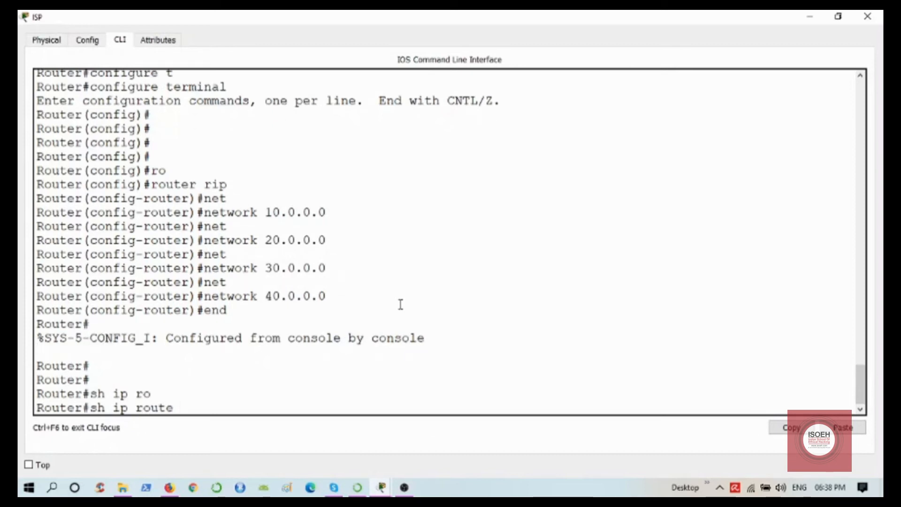
pyautogui.press('Return')
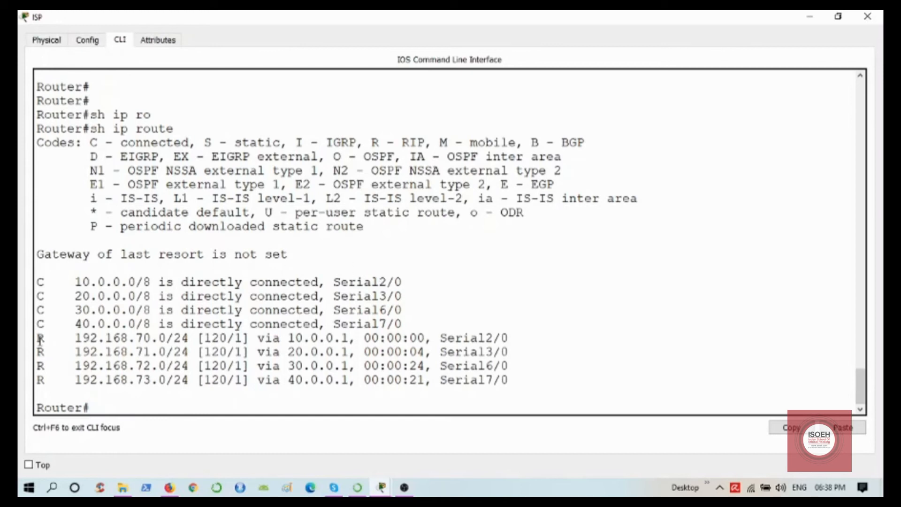
pyautogui.moveTo(74, 339); pyautogui.dragTo(192, 339)
pyautogui.moveTo(75, 351); pyautogui.dragTo(191, 352)
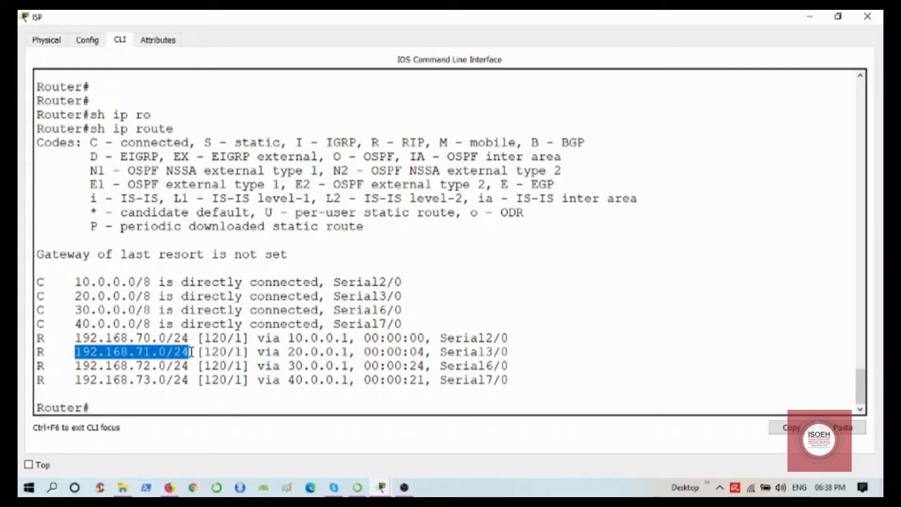
pyautogui.moveTo(75, 366); pyautogui.dragTo(189, 366)
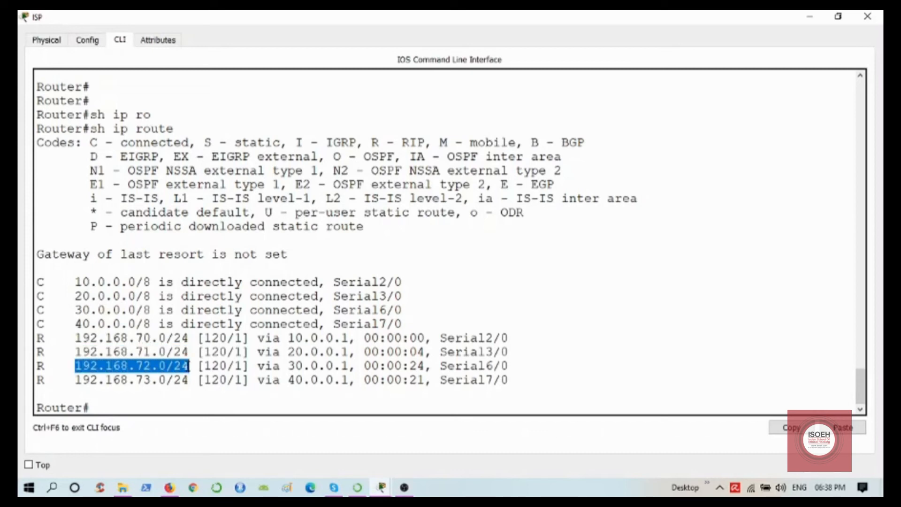
pyautogui.moveTo(75, 380); pyautogui.dragTo(190, 380)
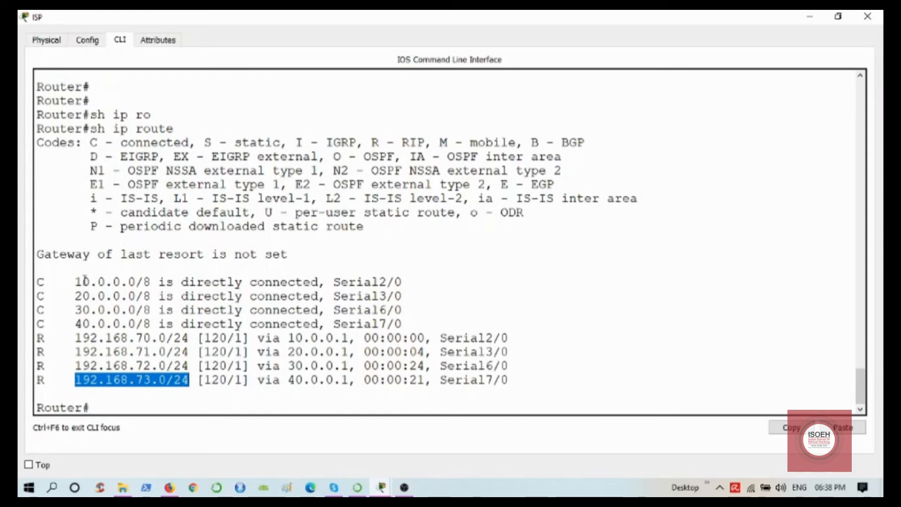
pyautogui.moveTo(37, 282); pyautogui.dragTo(403, 324)
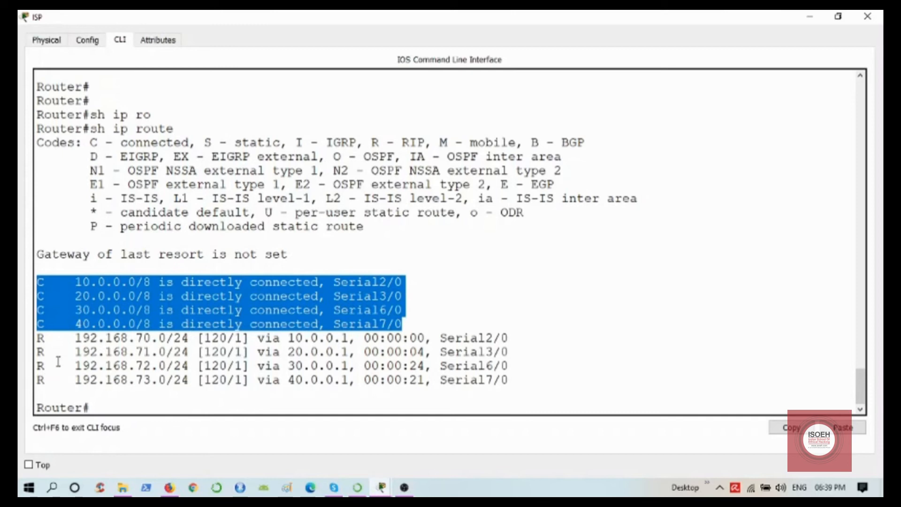
pyautogui.moveTo(38, 338); pyautogui.dragTo(512, 378)
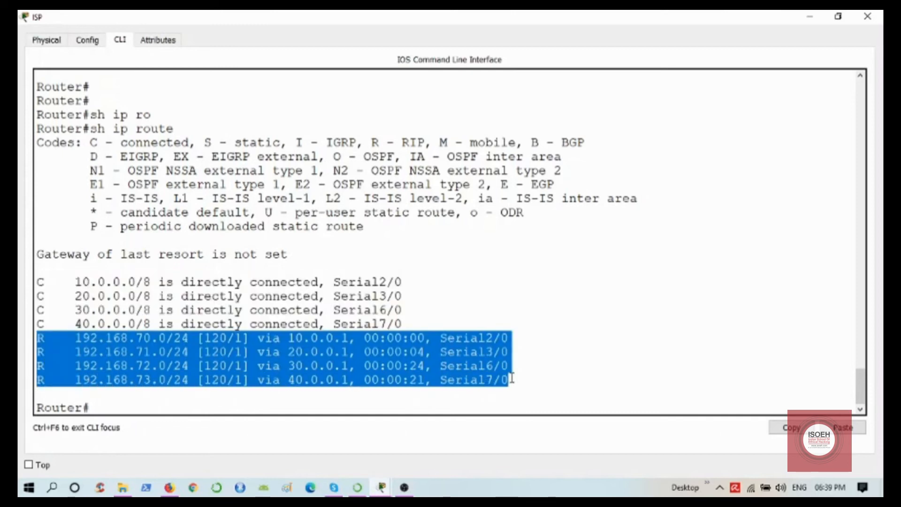
pyautogui.click(52, 345)
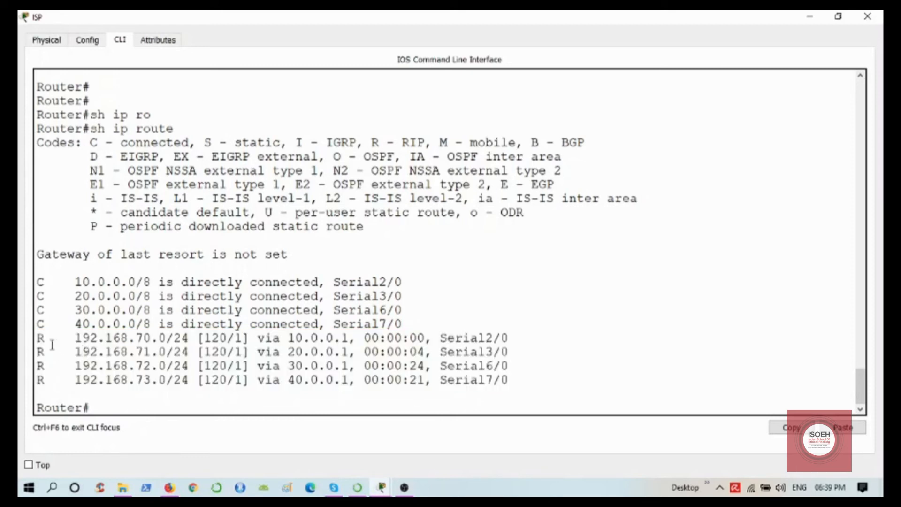
# Step: Examine the R code's meaning and the next-hop addresses of the RIP routes, and close the ISP window
pyautogui.doubleClick(42, 338)
pyautogui.moveTo(371, 142); pyautogui.dragTo(426, 142)
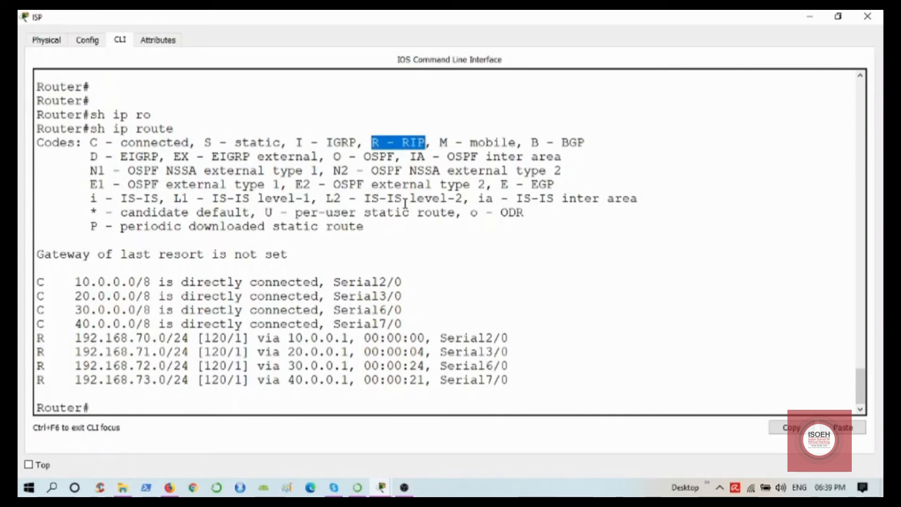
pyautogui.moveTo(349, 338); pyautogui.dragTo(287, 338)
pyautogui.moveTo(349, 352); pyautogui.dragTo(288, 351)
pyautogui.moveTo(348, 365); pyautogui.dragTo(38, 362)
pyautogui.moveTo(288, 338); pyautogui.dragTo(350, 338)
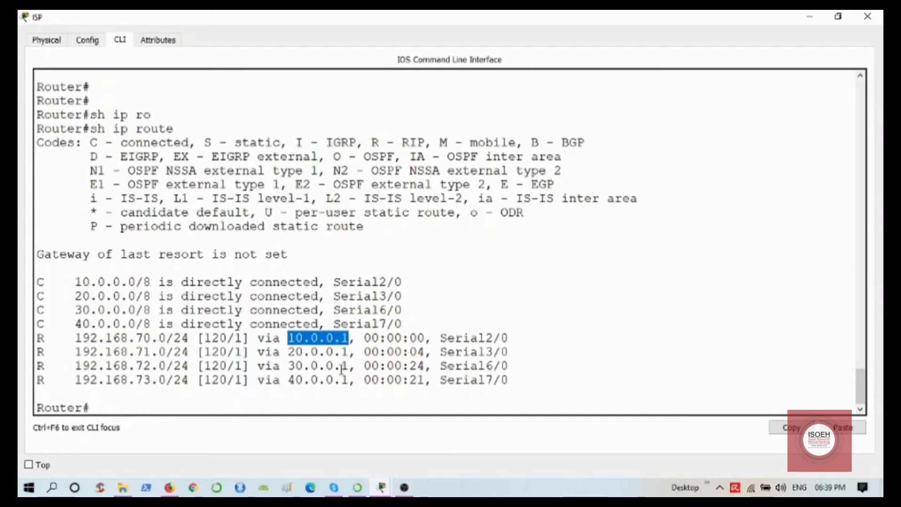
pyautogui.click(867, 16)
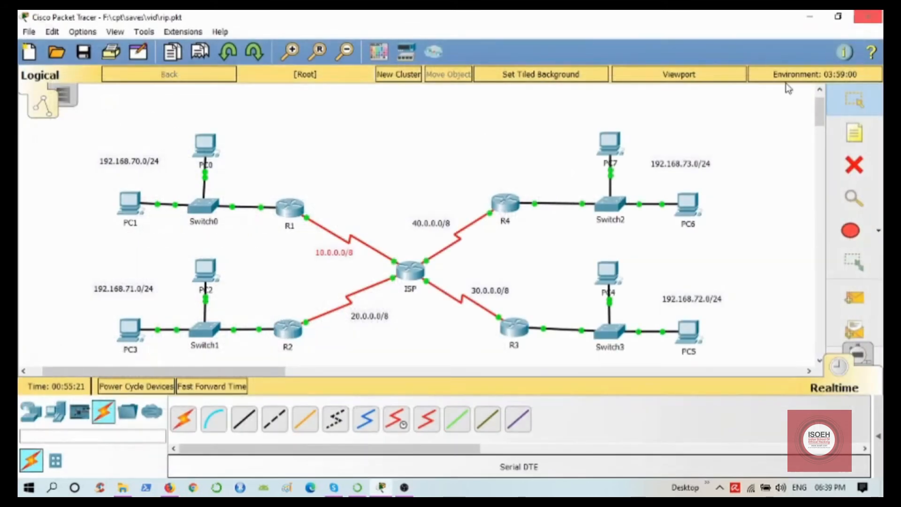
# Step: Open R1's command line in a maximized window and leave RIP configuration mode with end
pyautogui.click(284, 210)
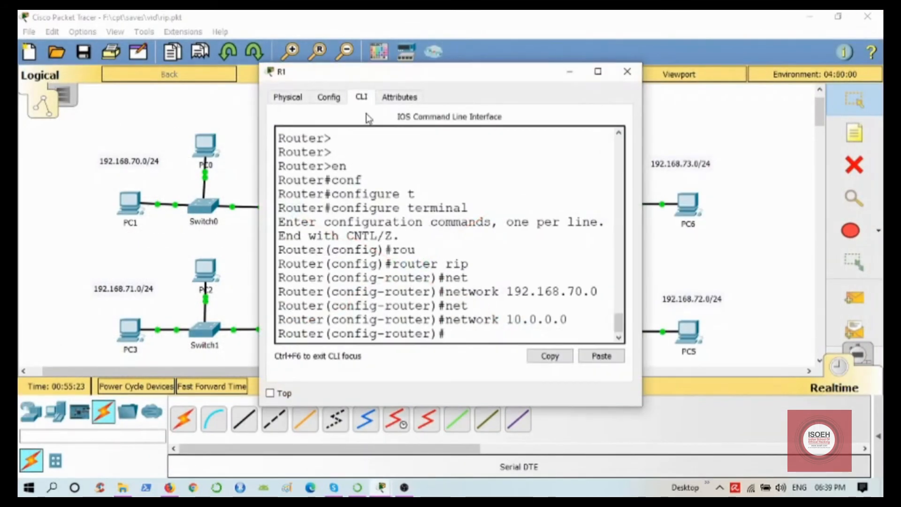
pyautogui.click(598, 71)
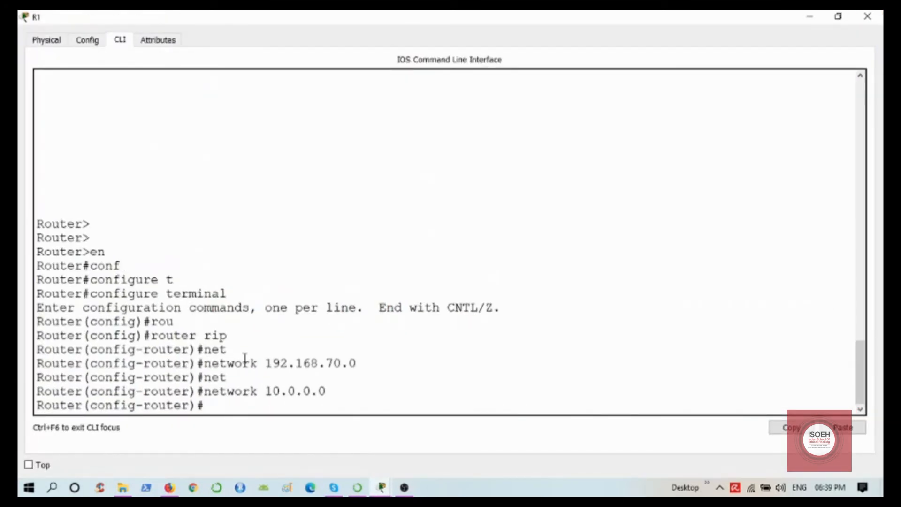
pyautogui.press('Return')
pyautogui.press('Return')
pyautogui.write('end')
pyautogui.press('Return')
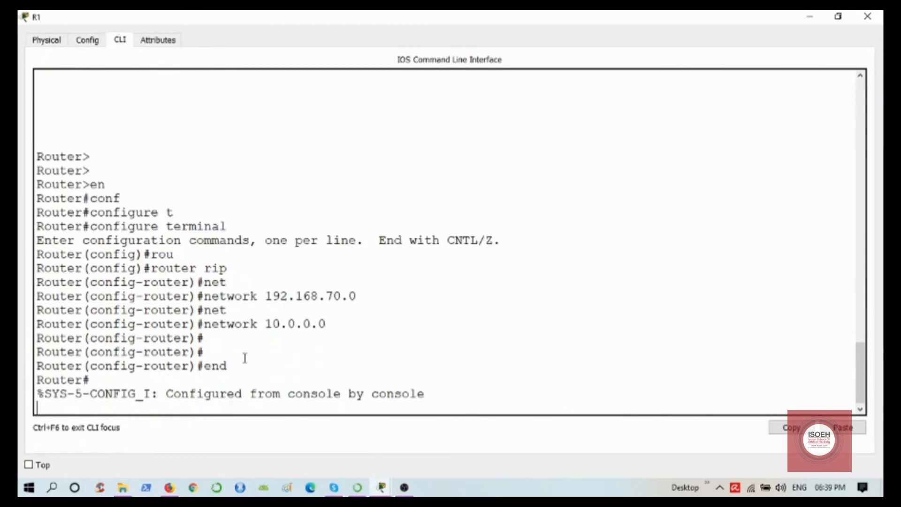
pyautogui.press('Return')
pyautogui.press('Return')
pyautogui.press('Return')
# Step: Display R1's routing table with show ip route
pyautogui.write('sh')
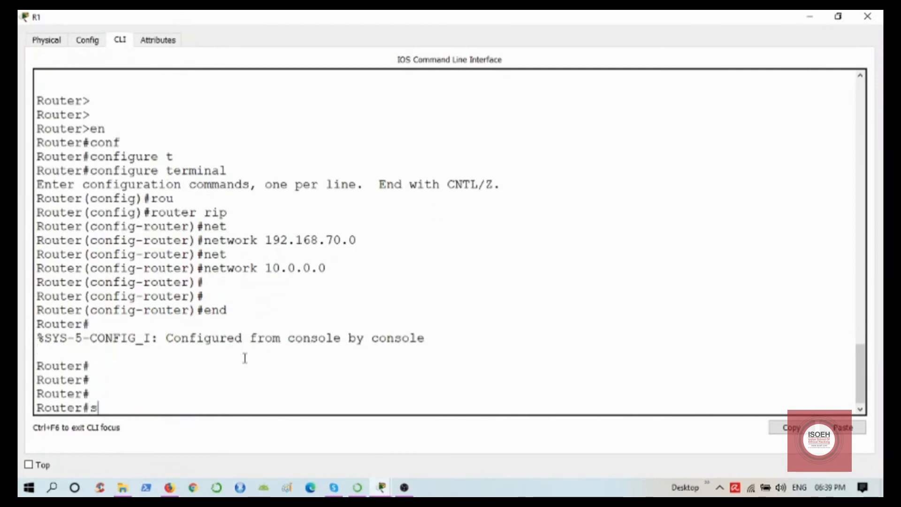
pyautogui.press('Tab')
pyautogui.write('ip')
pyautogui.press('Tab')
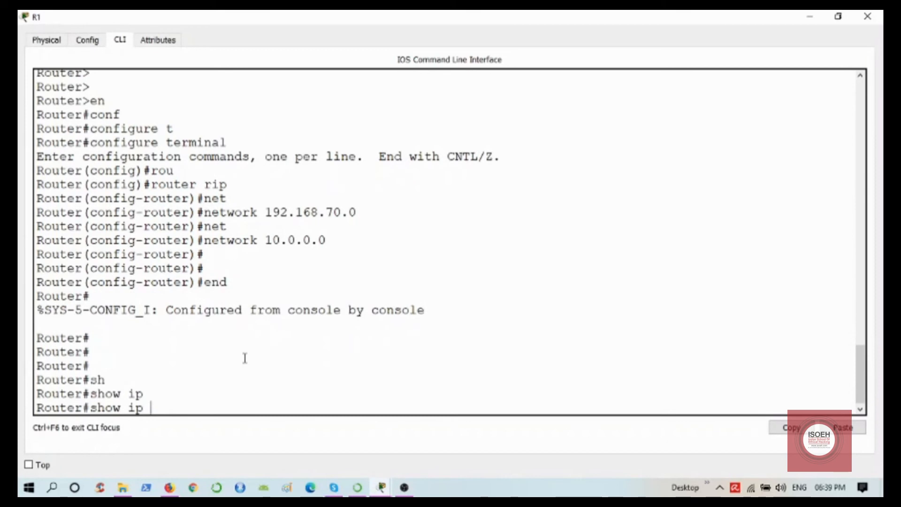
pyautogui.write('ro')
pyautogui.press('Tab')
pyautogui.press('Return')
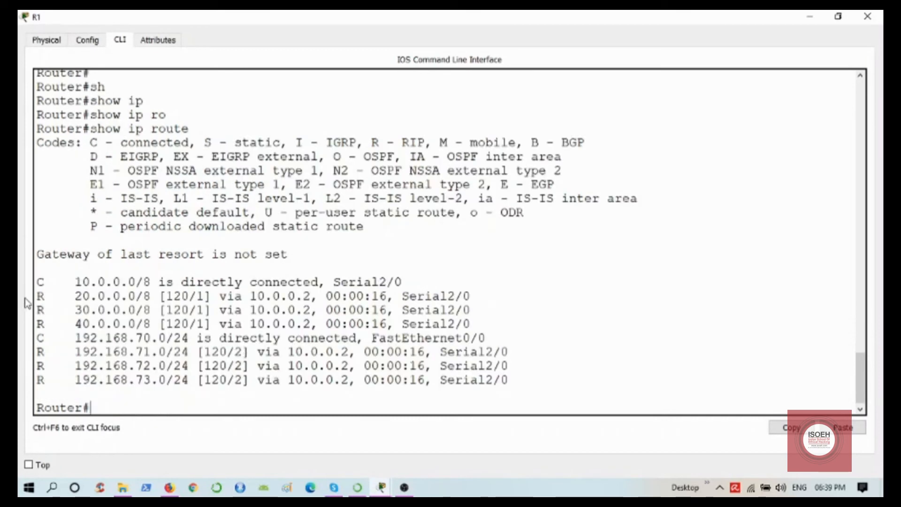
# Step: Examine R1's RIP routes to the 20.0.0.0, 30.0.0.0, 40.0.0.0 and 192.168.71.0 to 192.168.73.0 networks, and close the R1 window
pyautogui.moveTo(76, 296); pyautogui.dragTo(143, 296)
pyautogui.moveTo(78, 309); pyautogui.dragTo(143, 309)
pyautogui.moveTo(68, 324); pyautogui.dragTo(138, 327)
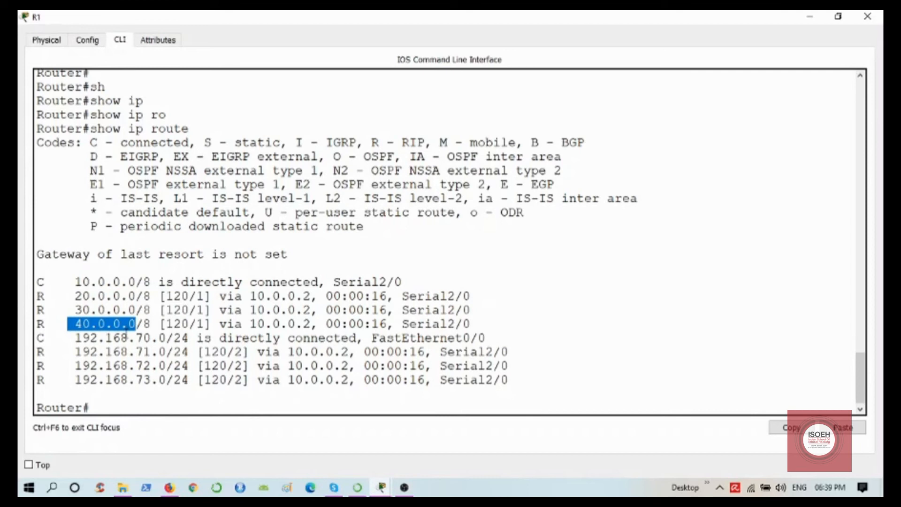
pyautogui.moveTo(75, 353); pyautogui.dragTo(168, 351)
pyautogui.moveTo(75, 366); pyautogui.dragTo(168, 366)
pyautogui.moveTo(75, 380); pyautogui.dragTo(171, 377)
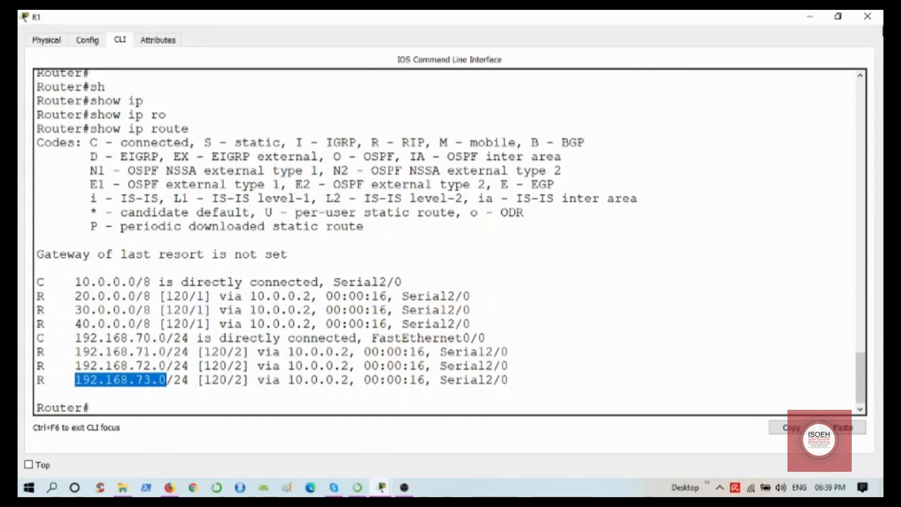
pyautogui.click(868, 16)
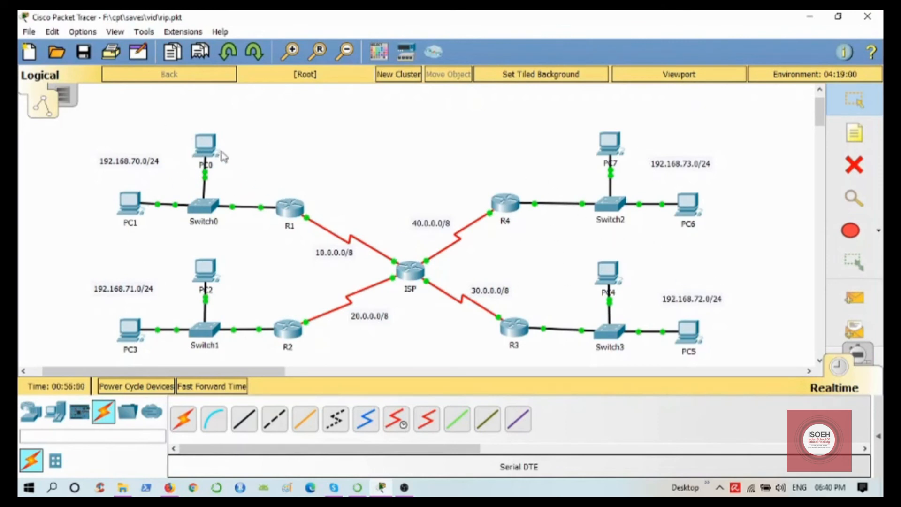
# Step: Open PC3's command prompt and ping 192.168.70.2 on the 192.168.70.0/24 network
pyautogui.moveTo(210, 147)
pyautogui.moveTo(618, 149)
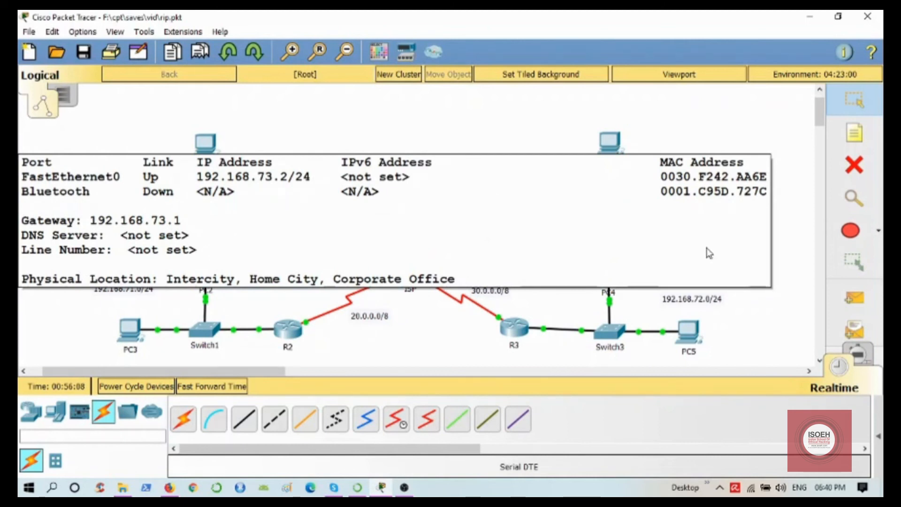
pyautogui.moveTo(610, 280)
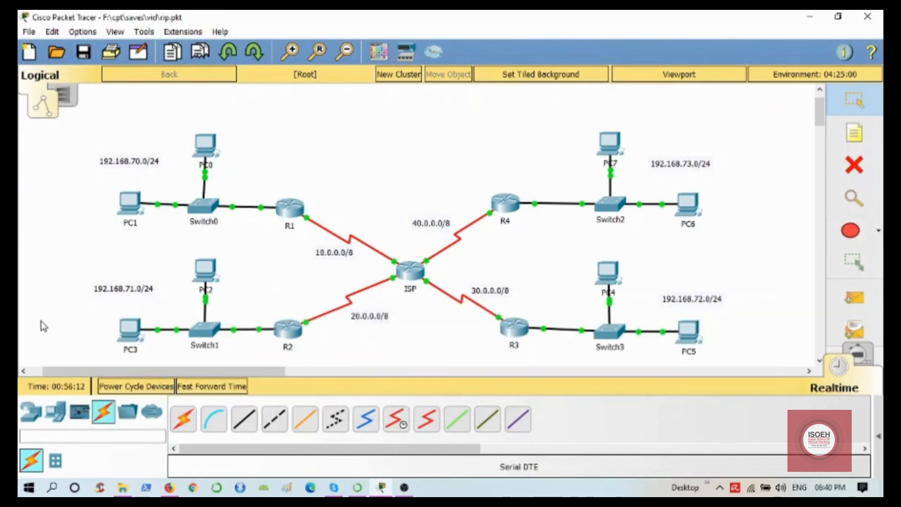
pyautogui.moveTo(136, 336)
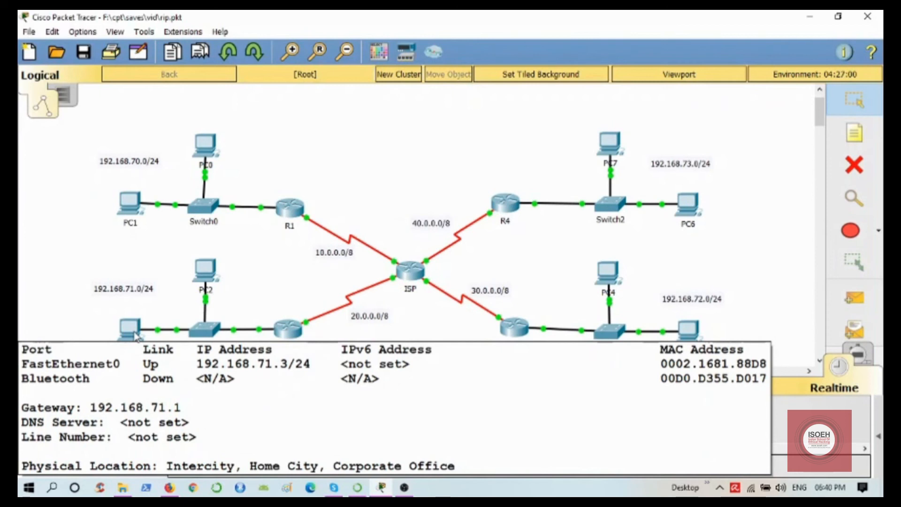
pyautogui.click(133, 332)
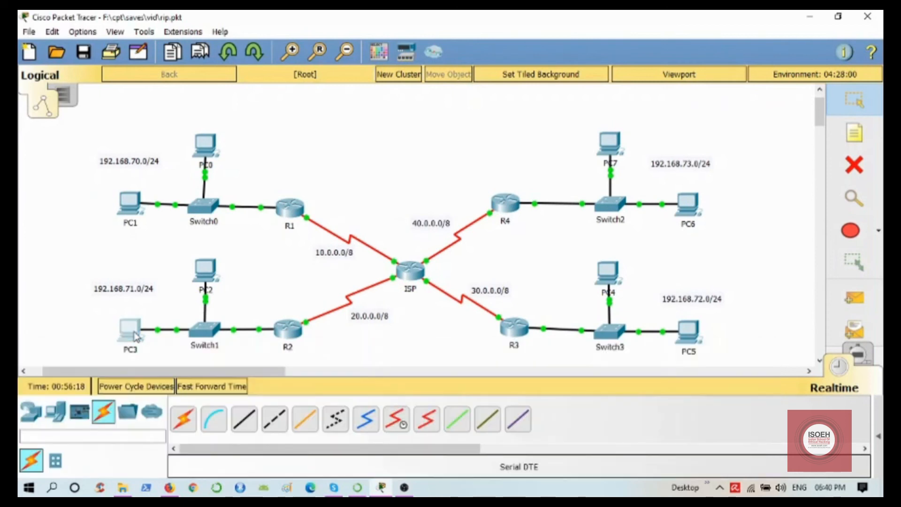
pyautogui.click(570, 164)
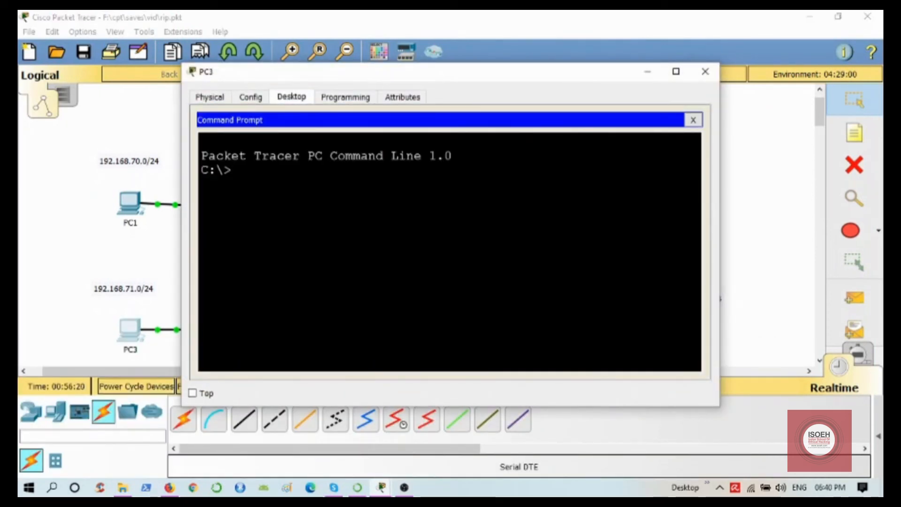
pyautogui.write('ping')
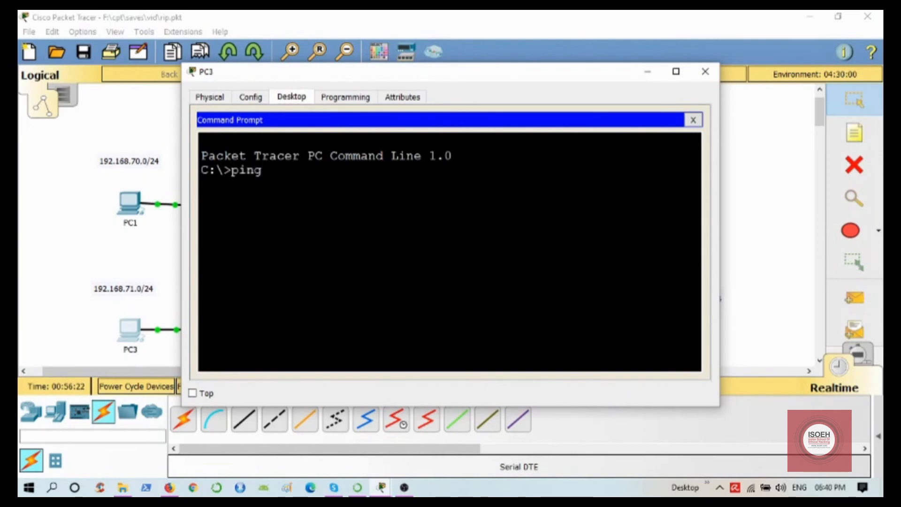
pyautogui.write(' 192.168.70.2')
pyautogui.press('Return')
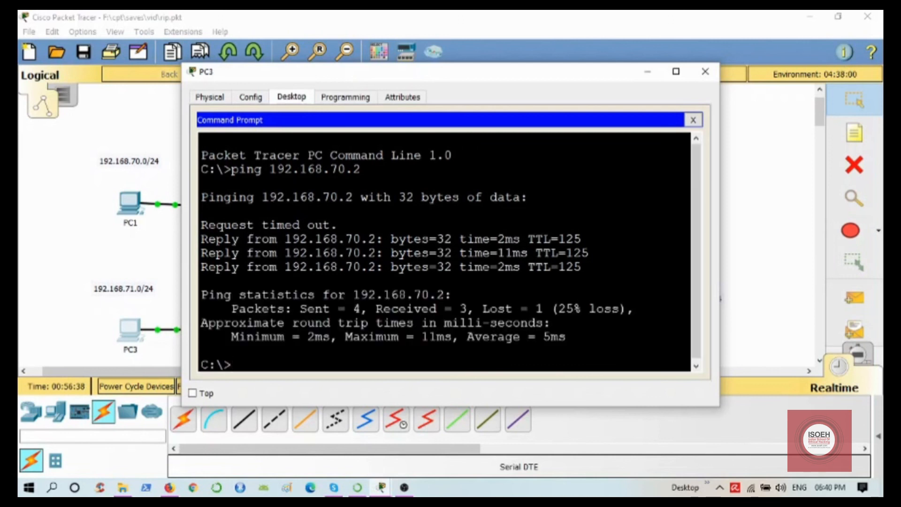
# Step: Ping 192.168.72.2 from PC3 to test its connection to the network behind R3
pyautogui.press('Up')
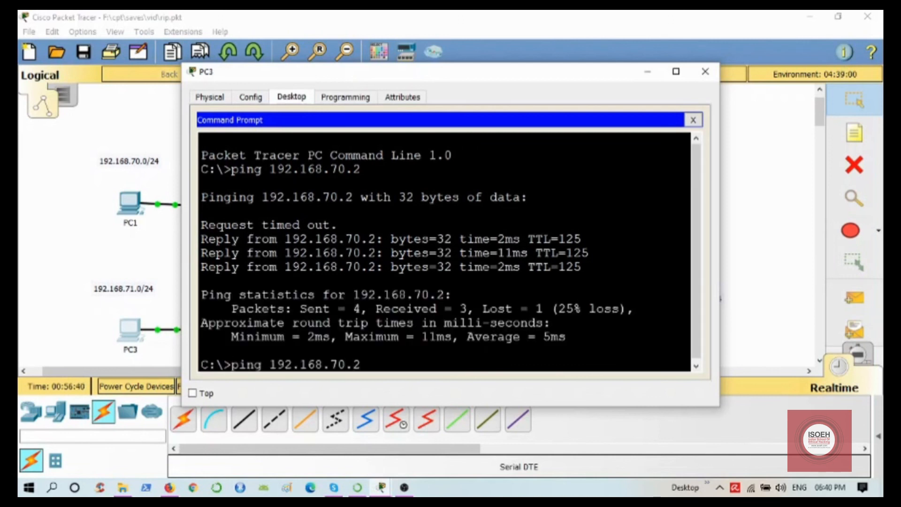
pyautogui.press('BackSpace')
pyautogui.press('BackSpace')
pyautogui.press('BackSpace')
pyautogui.write('2.2')
pyautogui.press('Return')
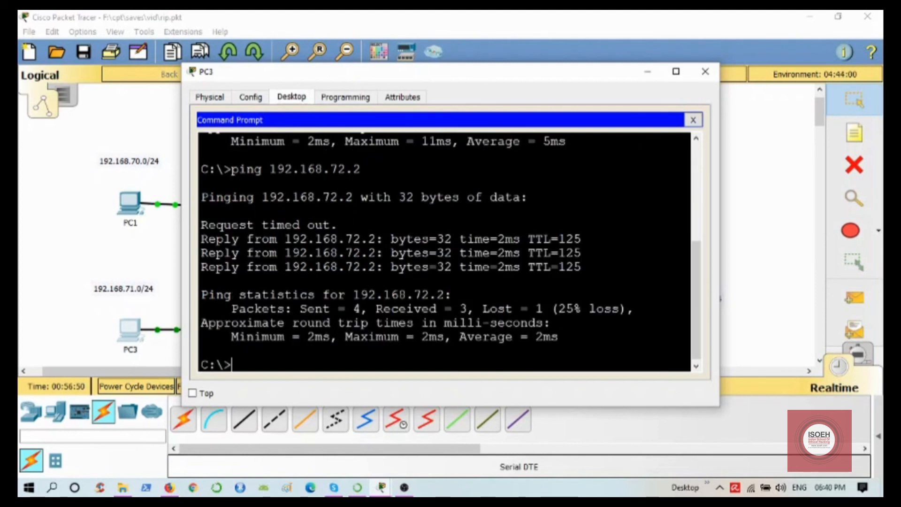
# Step: Ping 192.168.73.2 from PC3 to test its connection to the network behind R4
pyautogui.press('Up')
pyautogui.press('Left')
pyautogui.press('Left')
pyautogui.press('BackSpace')
pyautogui.write('3')
pyautogui.press('Return')
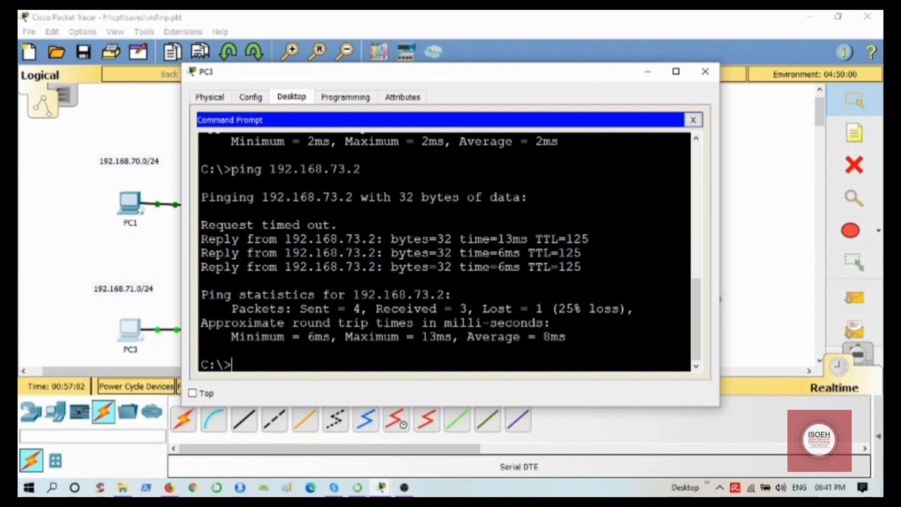
# Step: Ping 10.0.0.1 from PC3 to test the serial link between R1 and ISP
pyautogui.write('ping')
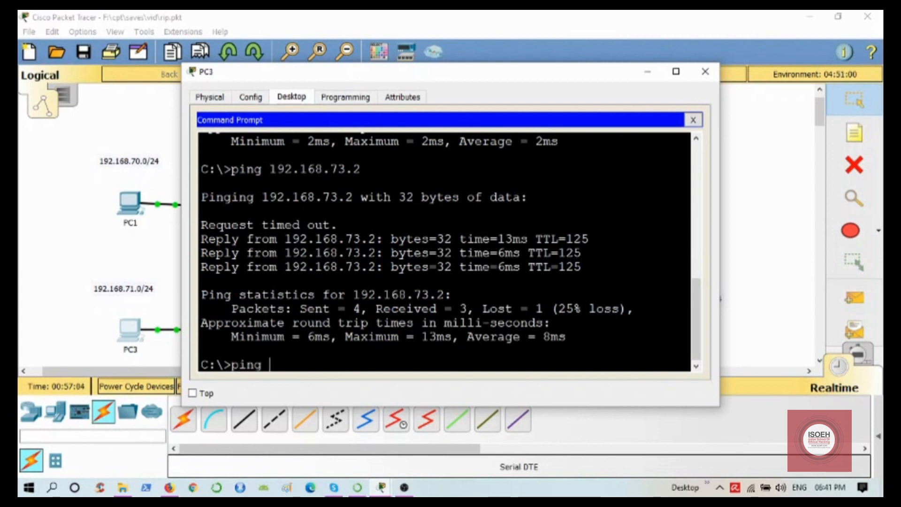
pyautogui.write(' 10.0.0.1')
pyautogui.press('Return')
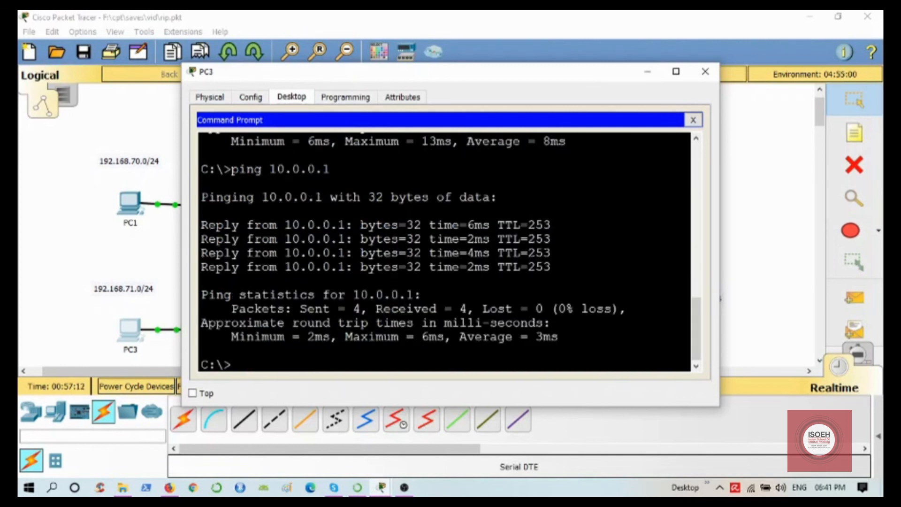
# Step: Ping 40.0.0.2 from PC3 to test the serial link between R4 and ISP, and close the PC3 window
pyautogui.press('Up')
pyautogui.press('Left')
pyautogui.press('Left')
pyautogui.press('BackSpace')
pyautogui.write('4')
pyautogui.press('Right')
pyautogui.press('Right')
pyautogui.press('Right')
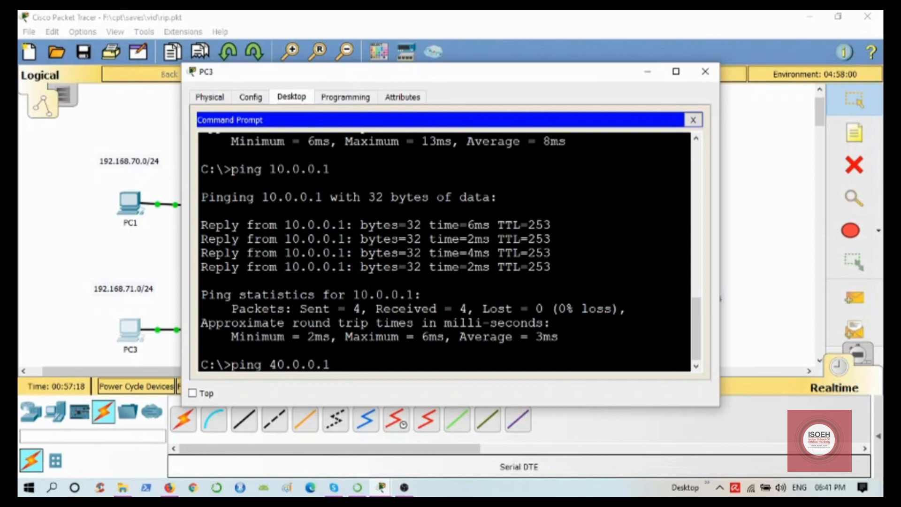
pyautogui.press('Return')
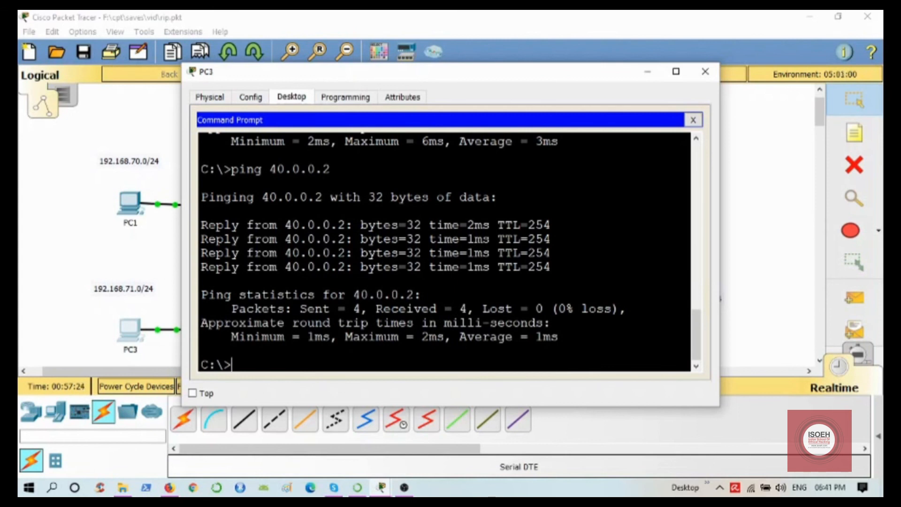
pyautogui.click(705, 72)
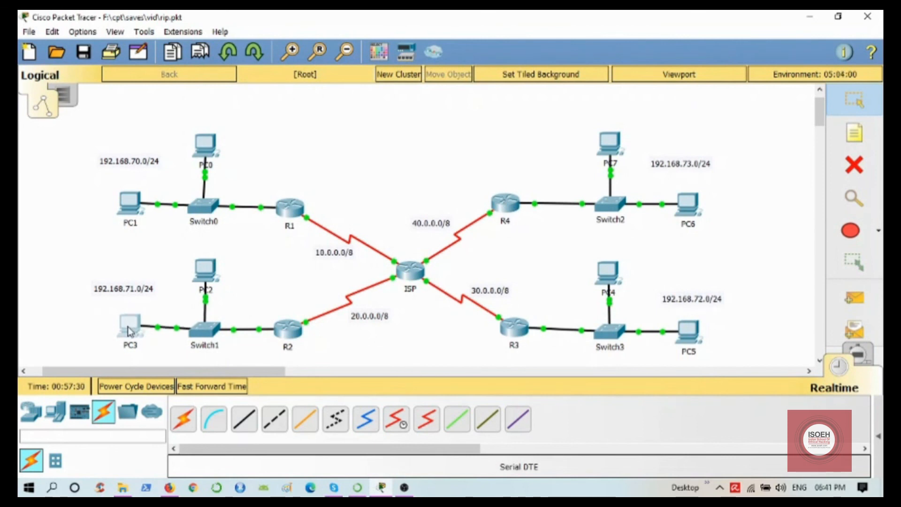
pyautogui.moveTo(130, 336); pyautogui.dragTo(130, 333)
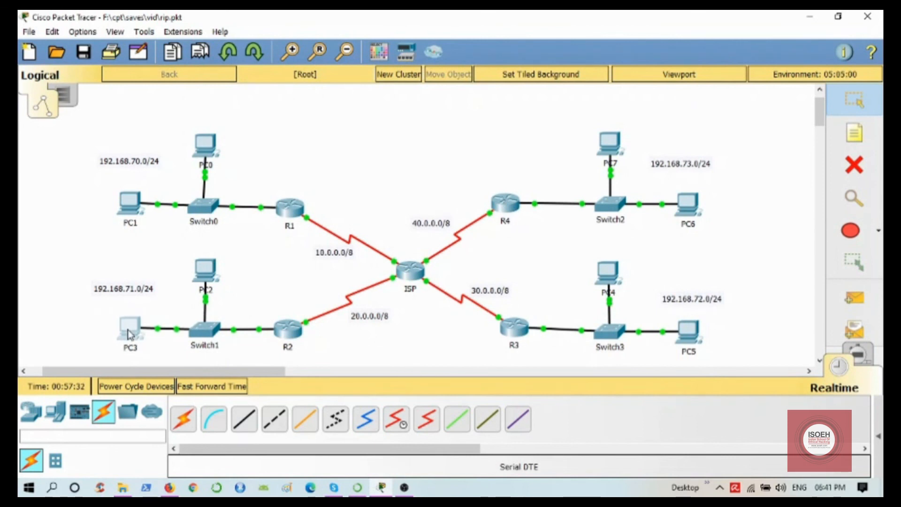